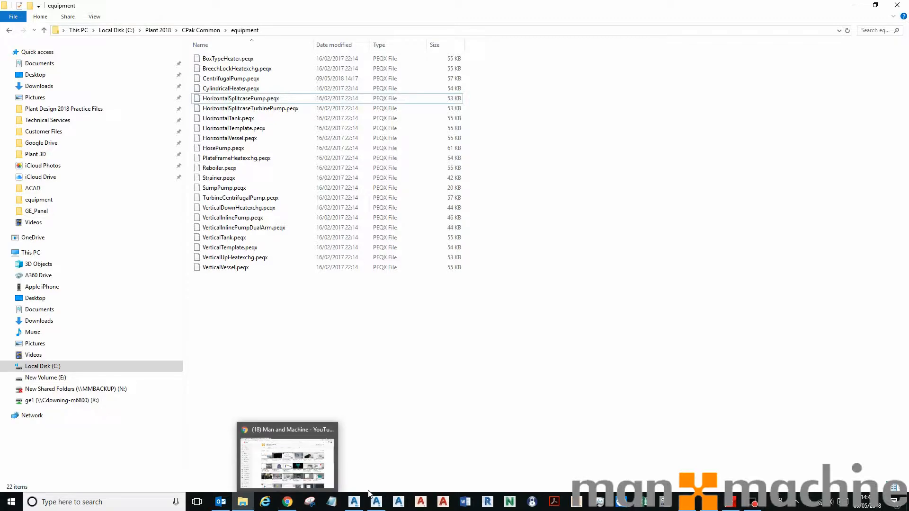
- Switch to AutoCAD Plant 3D and choose the Centrifugal Pump type in the Create Equipment dialog
click(354, 501)
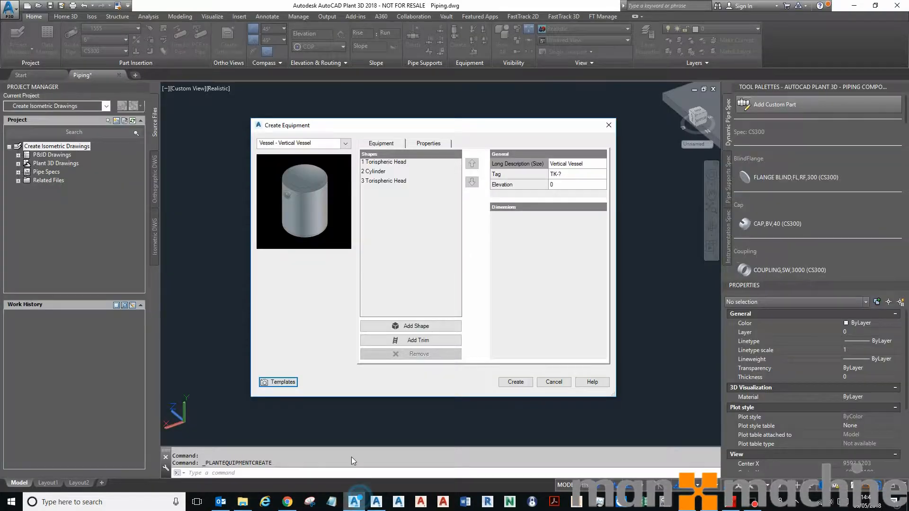
click(305, 142)
click(320, 313)
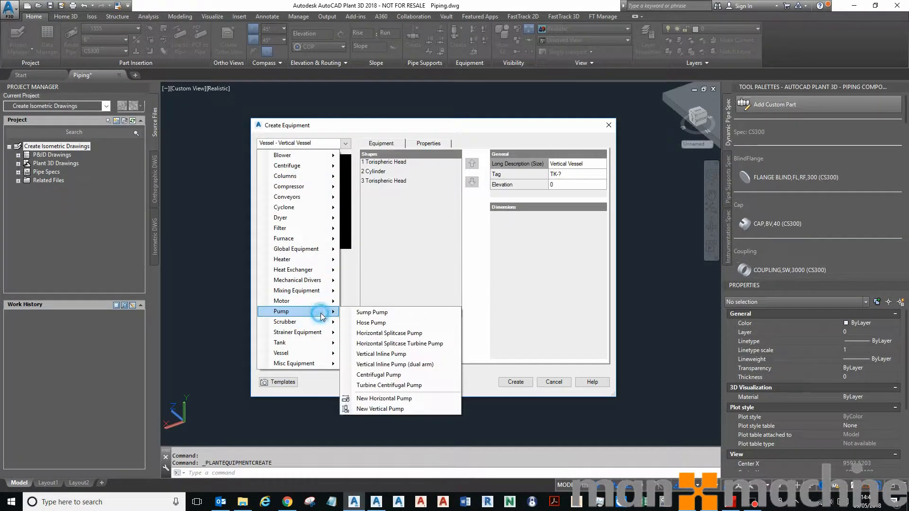
click(394, 375)
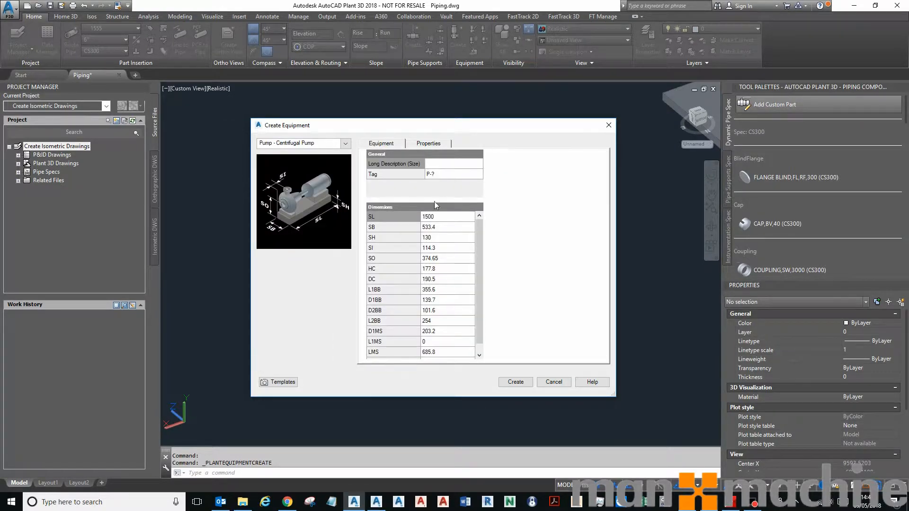
- Switch to File Explorer and rename CentrifugalPump.peqx in the equipment folder to CentrifugalPump.zip, accepting the extension change
click(242, 502)
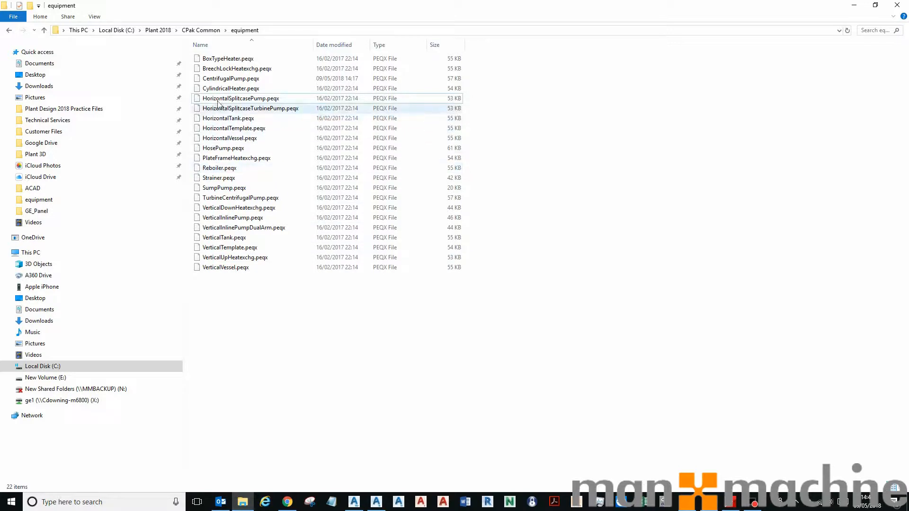
click(221, 81)
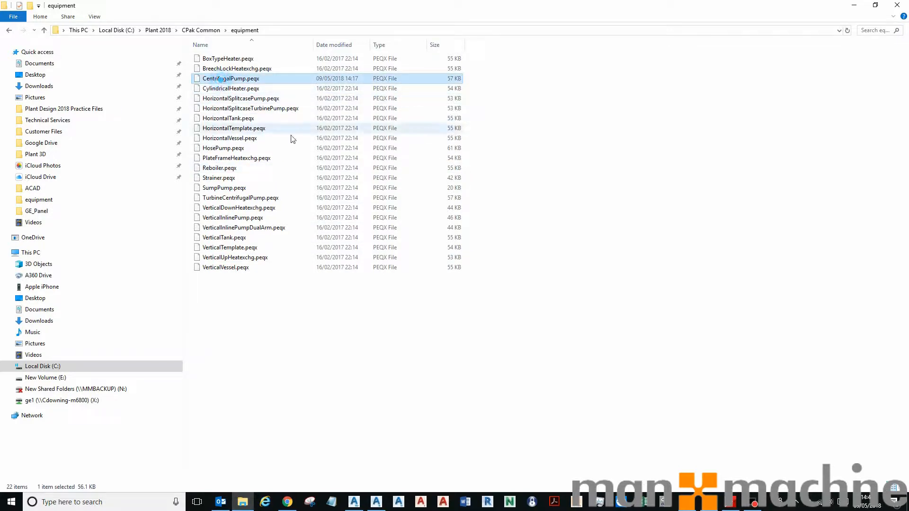
click(252, 77)
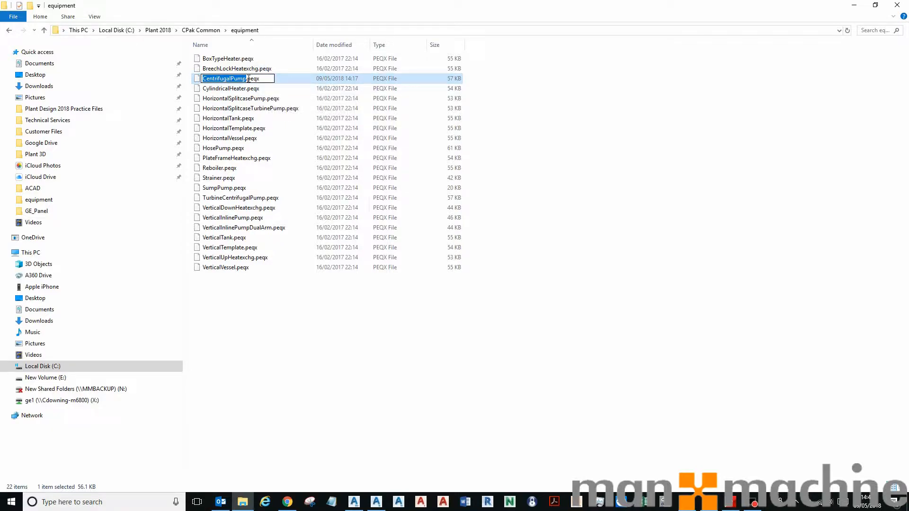
double_click(250, 79)
text(zi)
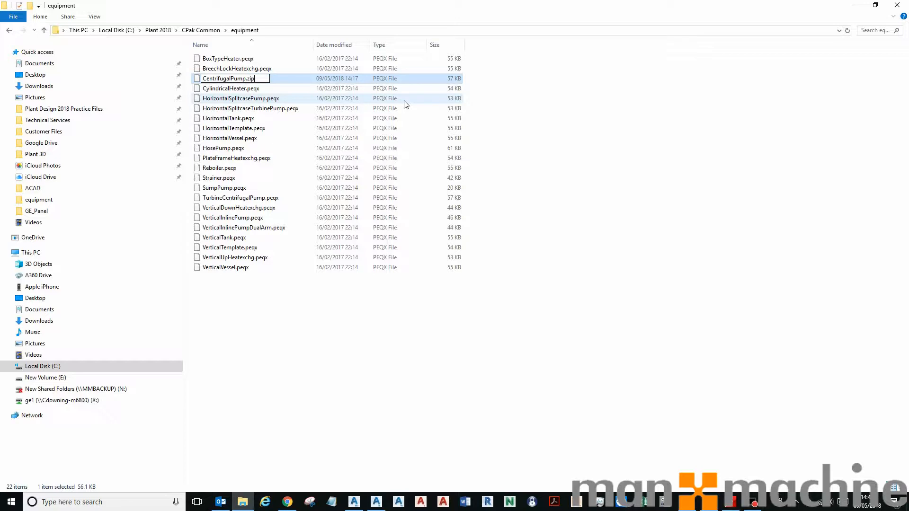
click(258, 88)
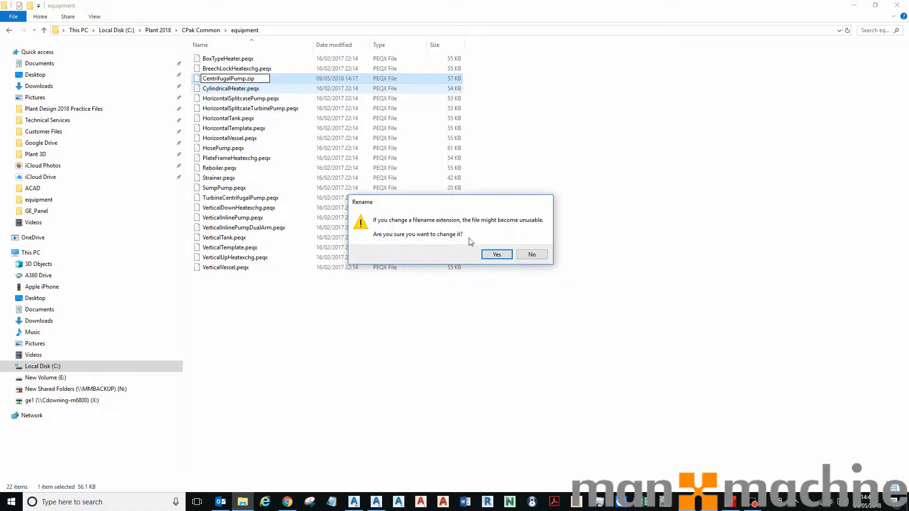
click(496, 255)
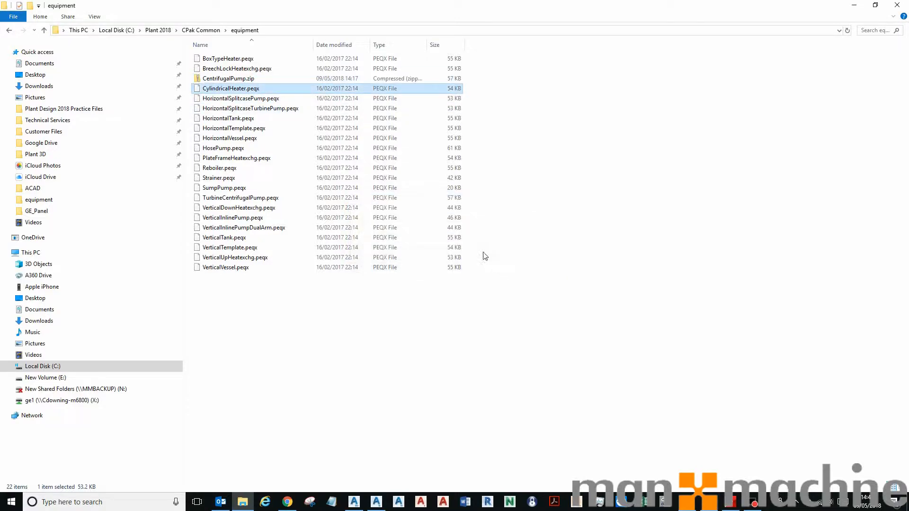
- Open CentrifugalPump.zip and examine its preview images and the content and _rels folders
double_click(253, 79)
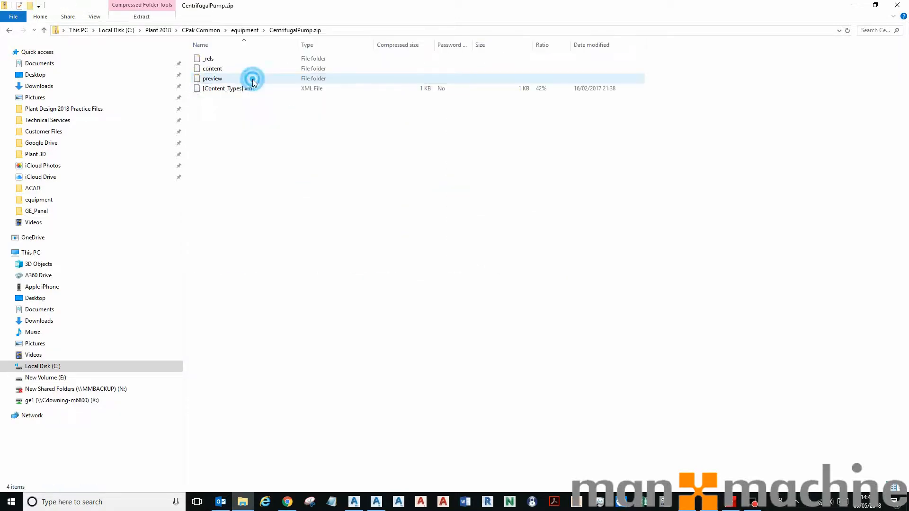
double_click(217, 80)
double_click(237, 59)
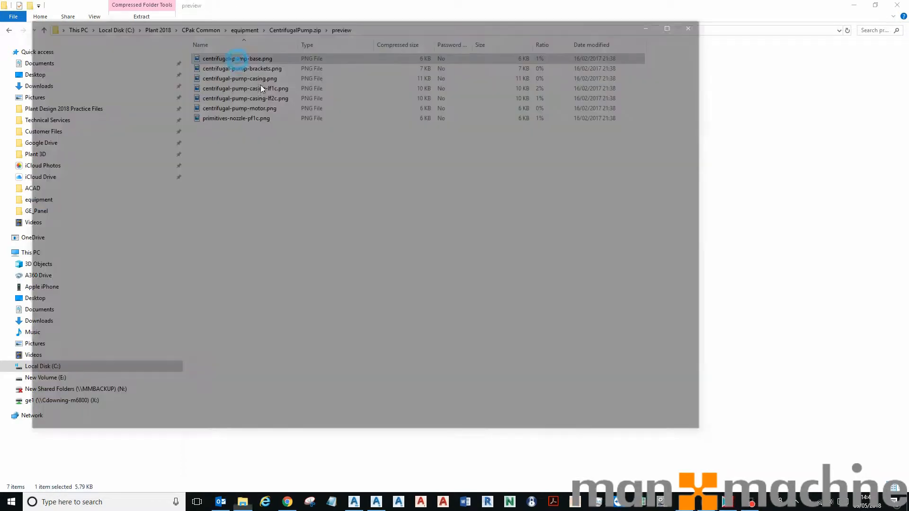
click(694, 26)
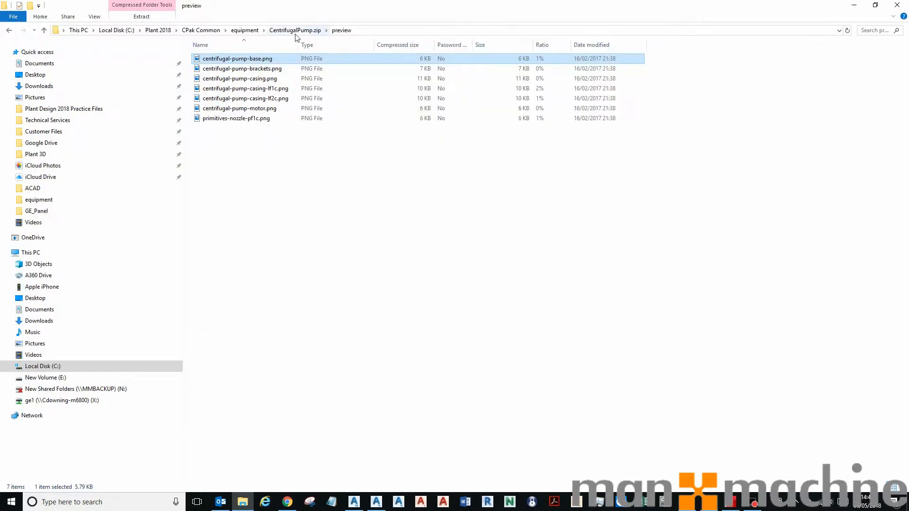
click(295, 30)
double_click(226, 69)
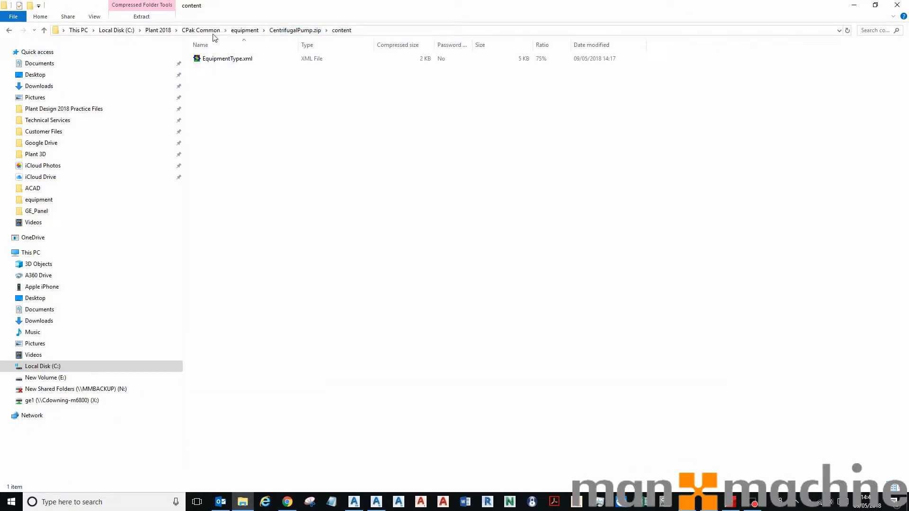
click(295, 30)
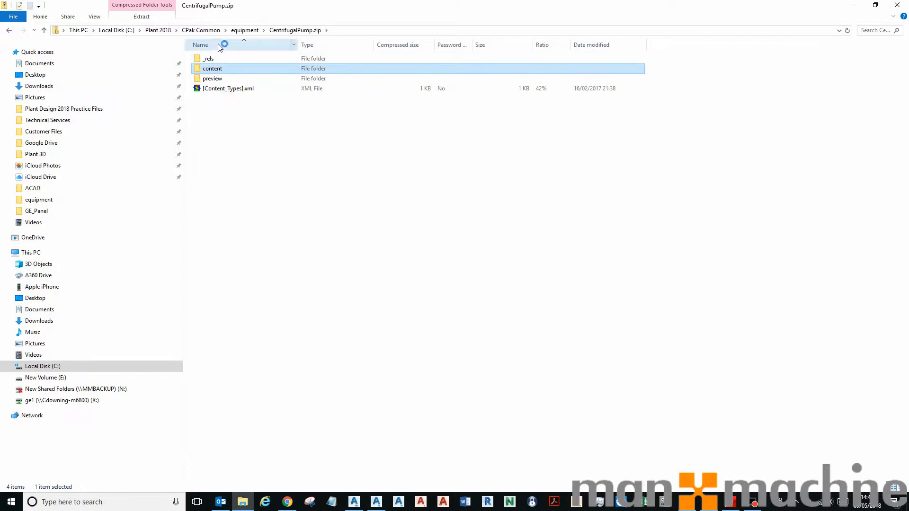
double_click(213, 58)
click(293, 30)
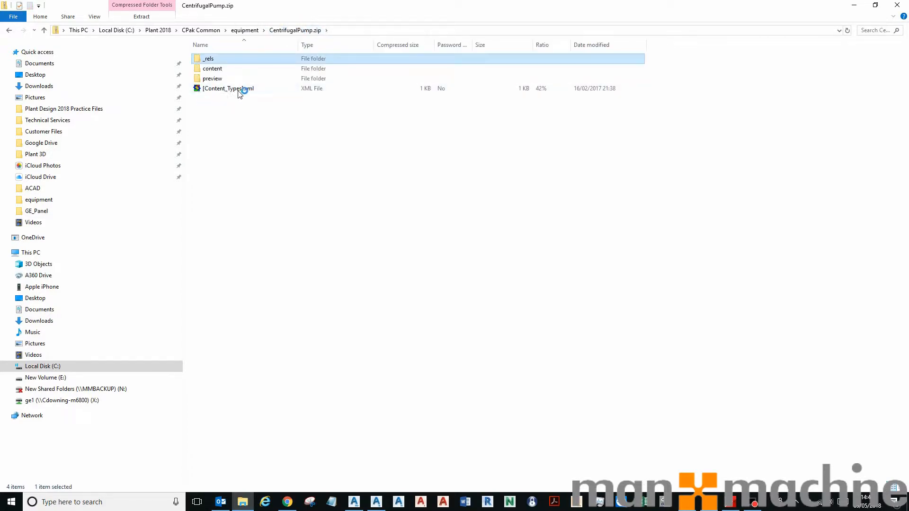
- Open EquipmentType.xml from the archive's content folder in the XML editor and look through its parameters and categories
click(213, 71)
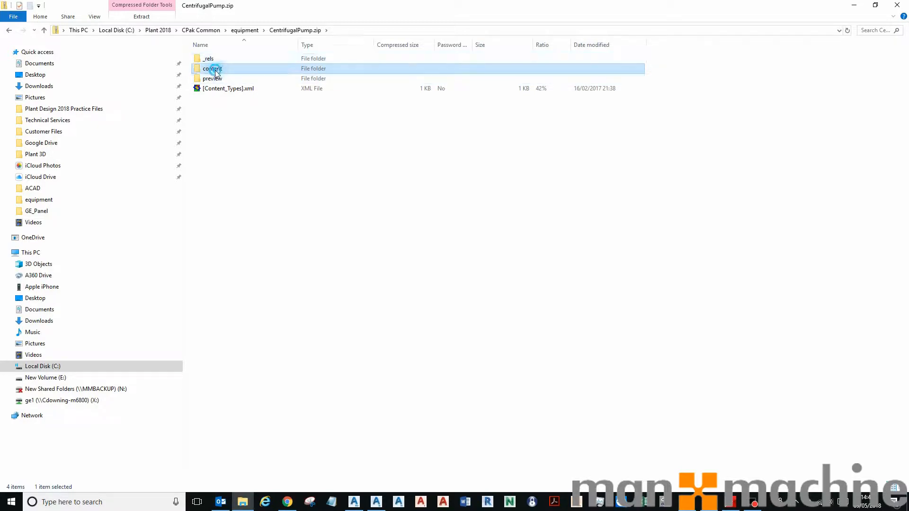
double_click(211, 71)
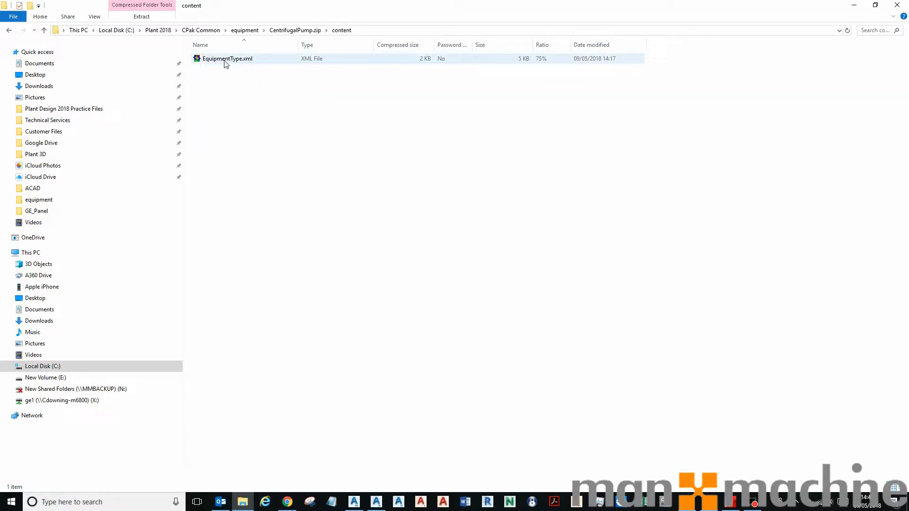
double_click(225, 61)
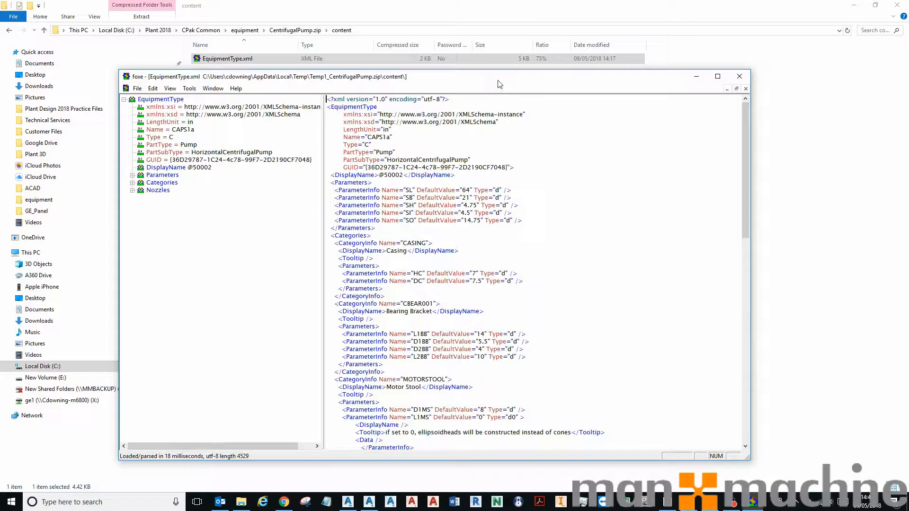
drag(498, 80, 506, 68)
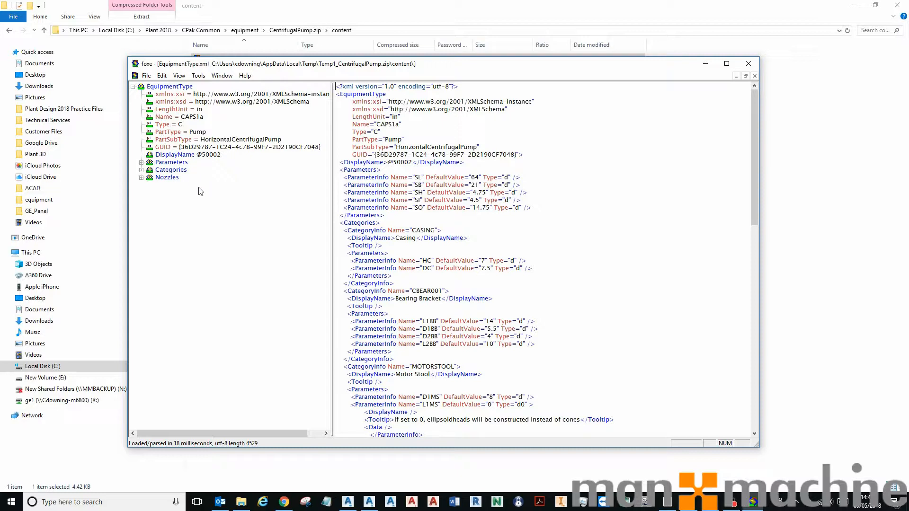
scroll(500, 219, down, 3)
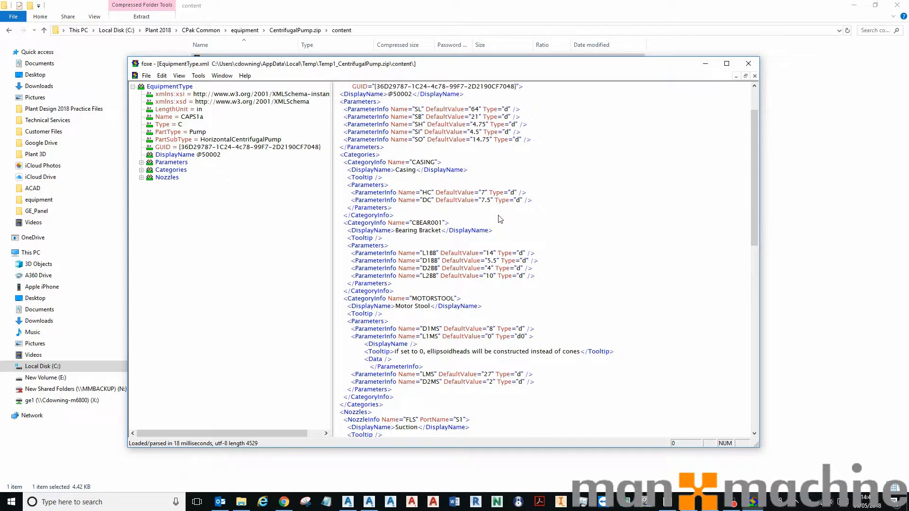
scroll(463, 255, down, 1)
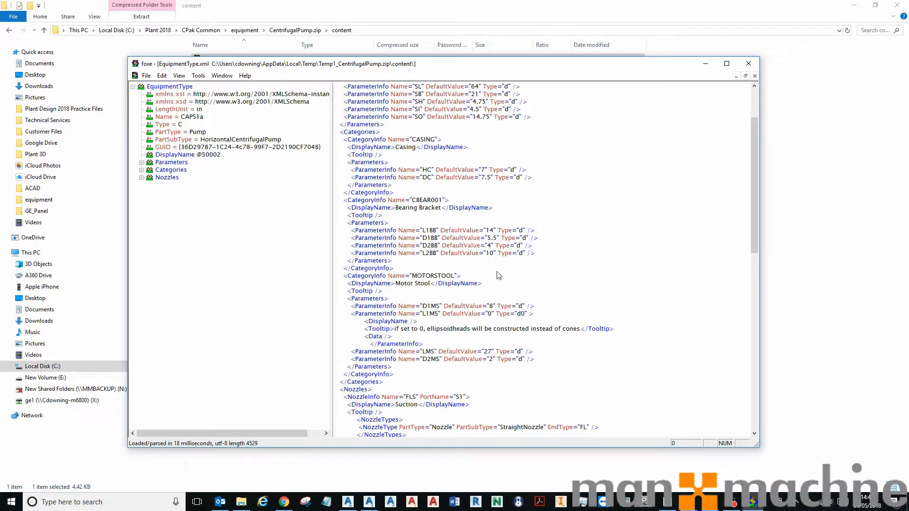
scroll(448, 272, up, 3)
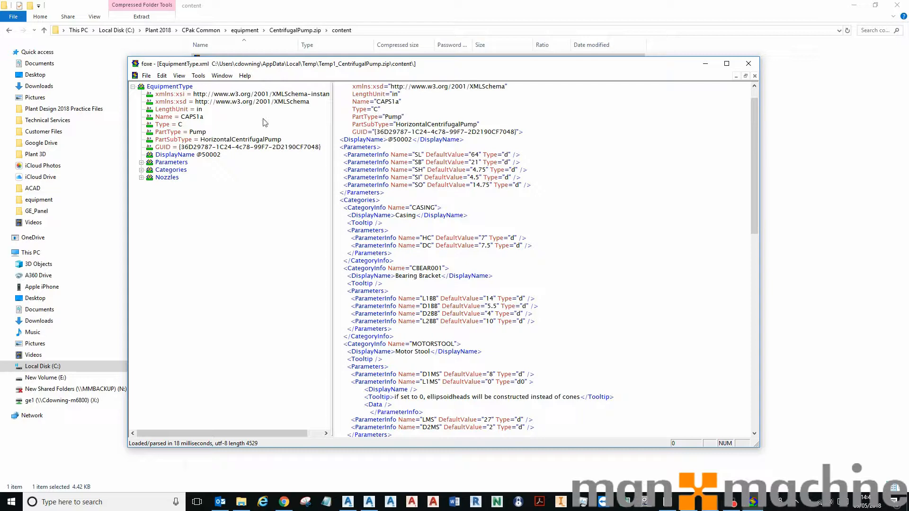
- Expand the Nozzles node in the XML tree and both NozzleInfo entries beneath it
click(167, 180)
click(141, 177)
click(149, 185)
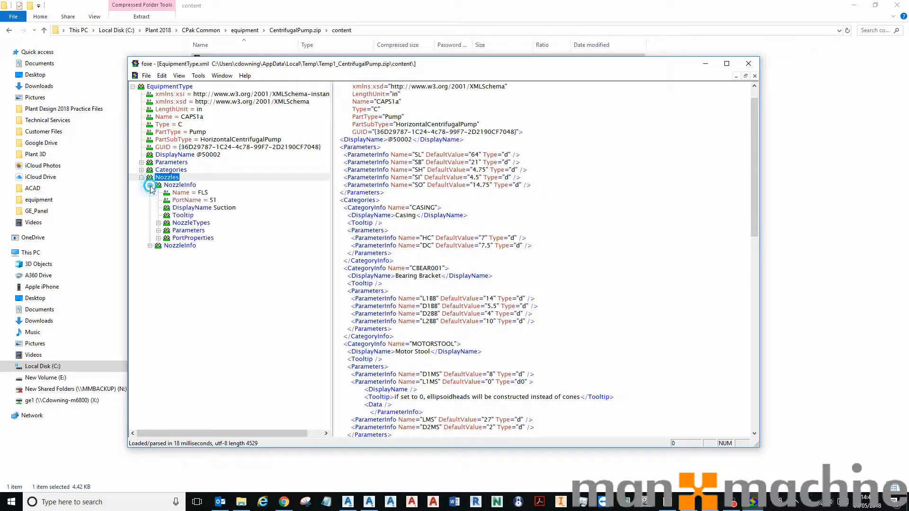
click(149, 186)
click(173, 187)
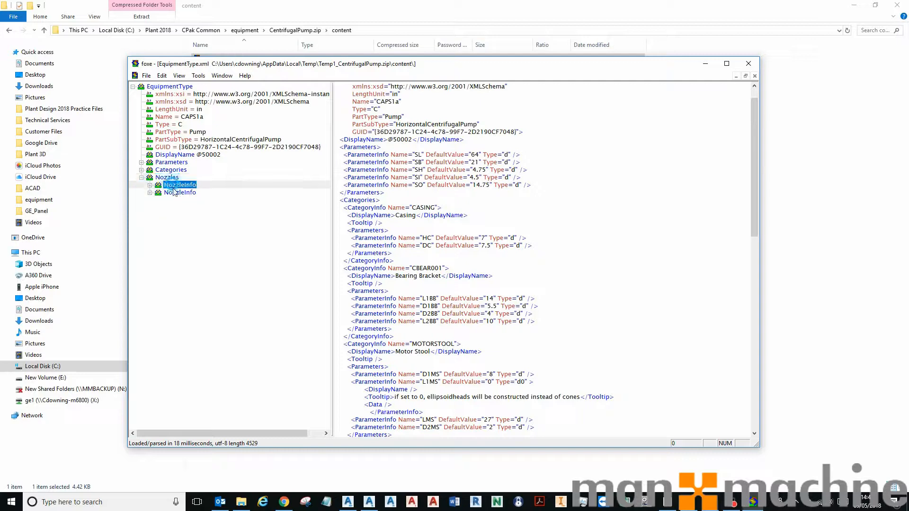
click(175, 192)
click(149, 185)
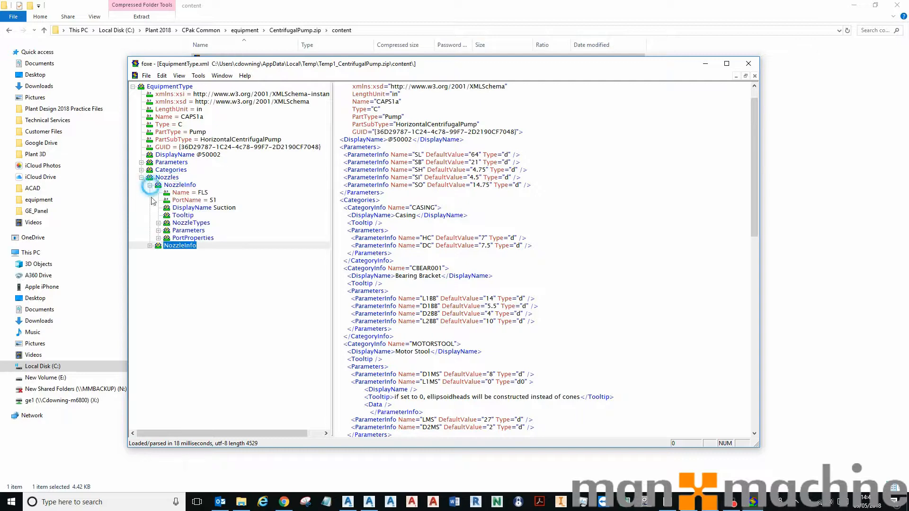
click(149, 246)
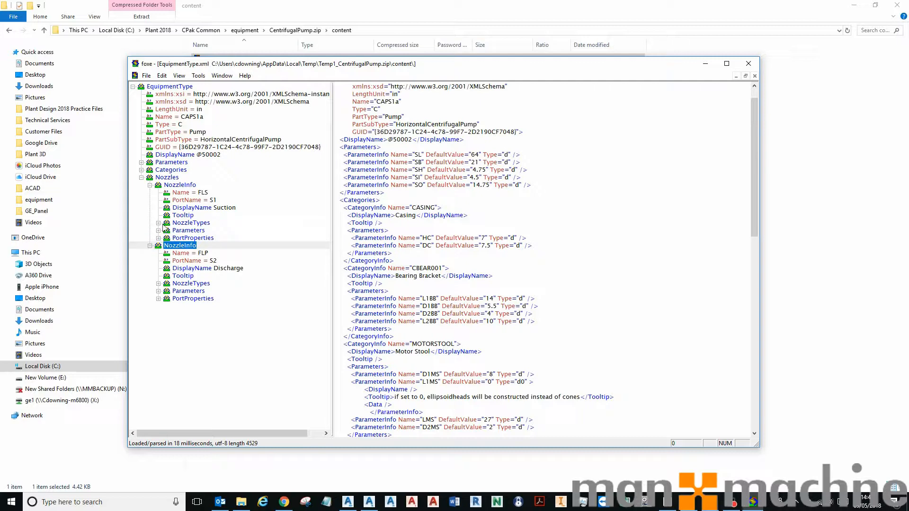
- Expand the NozzleTypes nodes of the Suction and Discharge nozzles down to the attributes of each NozzleType entry
click(158, 222)
click(167, 230)
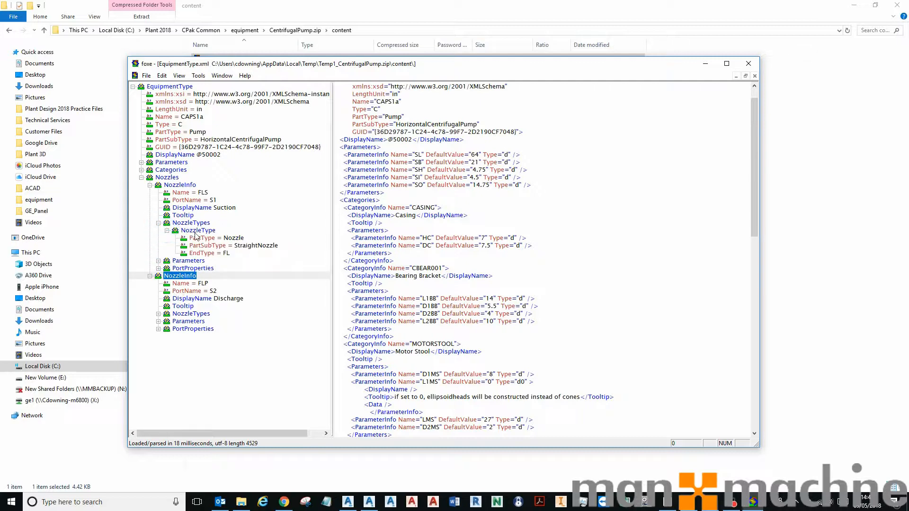
click(197, 231)
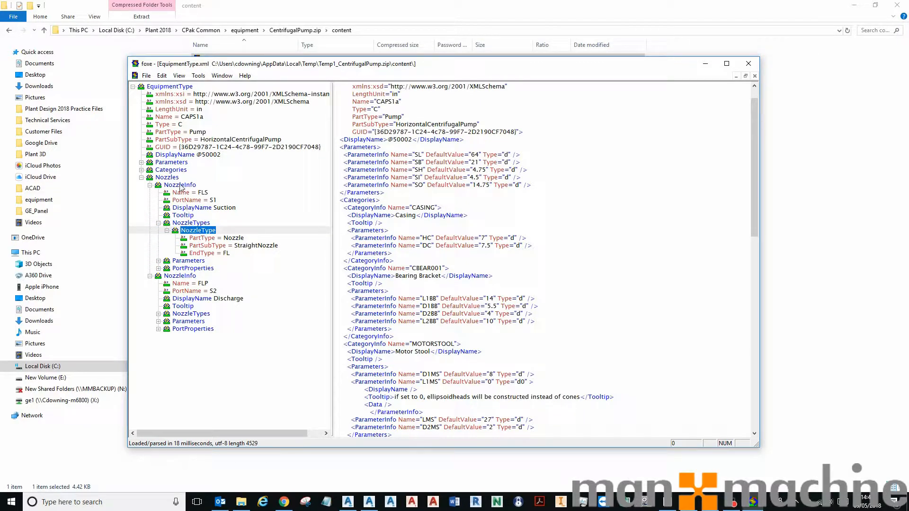
click(158, 313)
click(167, 321)
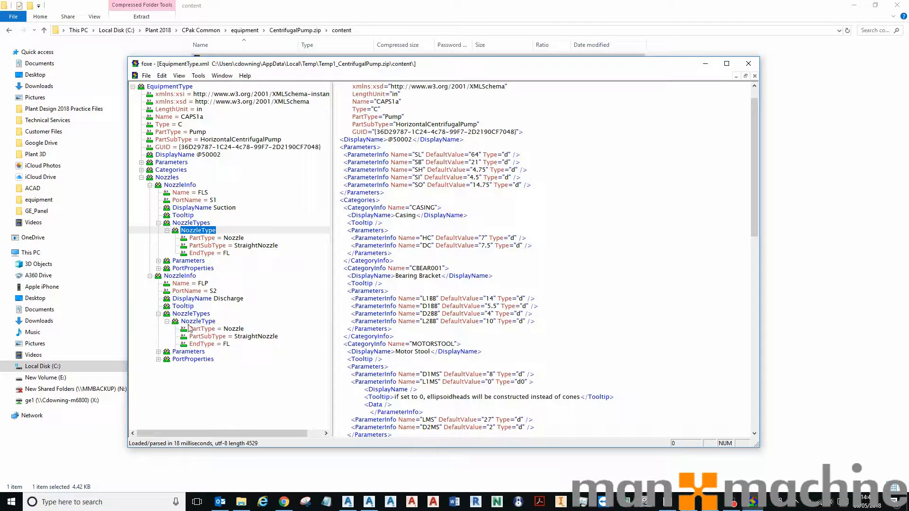
click(192, 322)
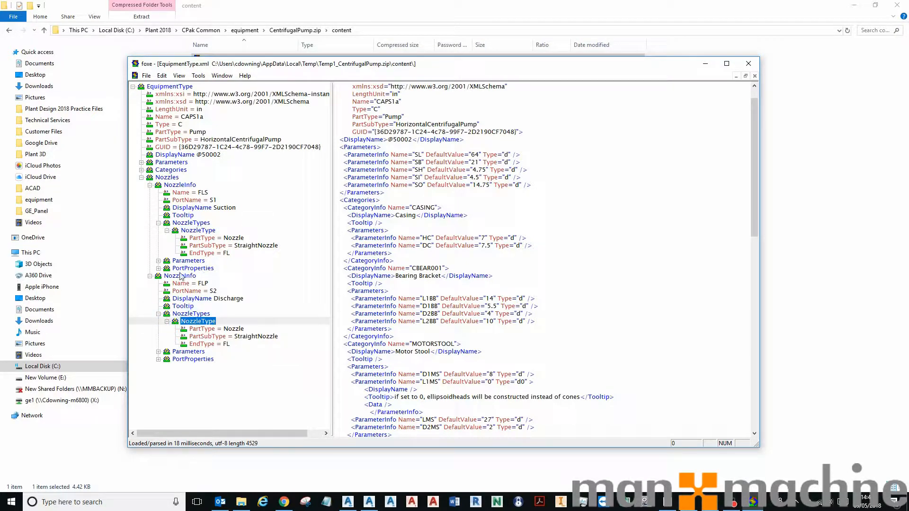
click(181, 276)
click(194, 323)
- Locate the Suction nozzle's NozzleType entry in the code and paste a copy of it after the original
click(189, 230)
right_click(205, 232)
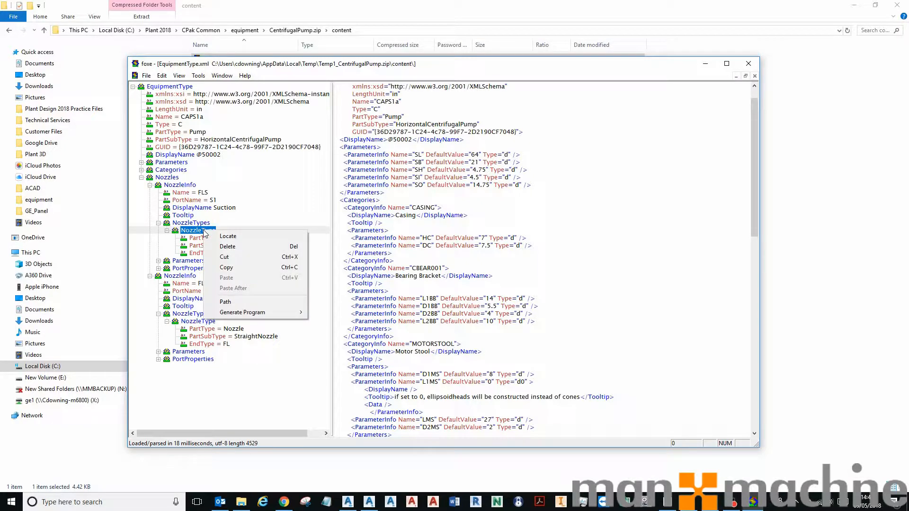
click(209, 237)
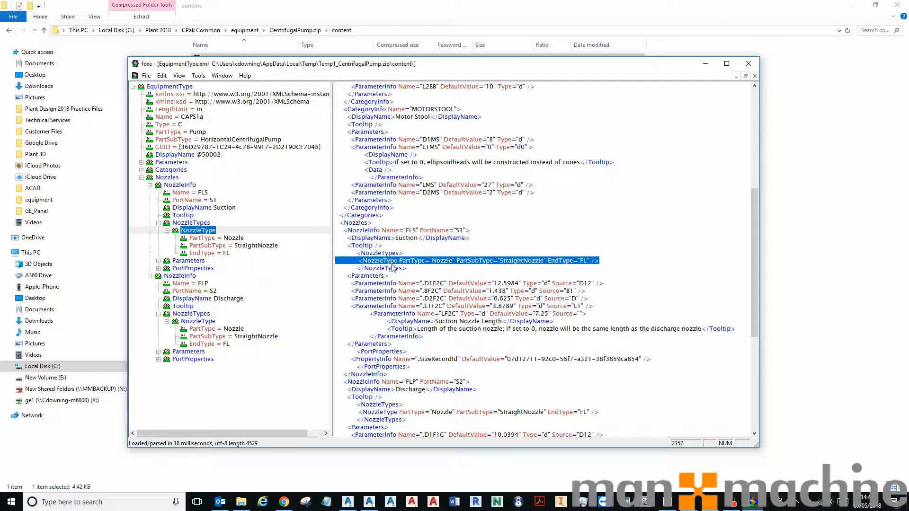
right_click(211, 236)
click(223, 290)
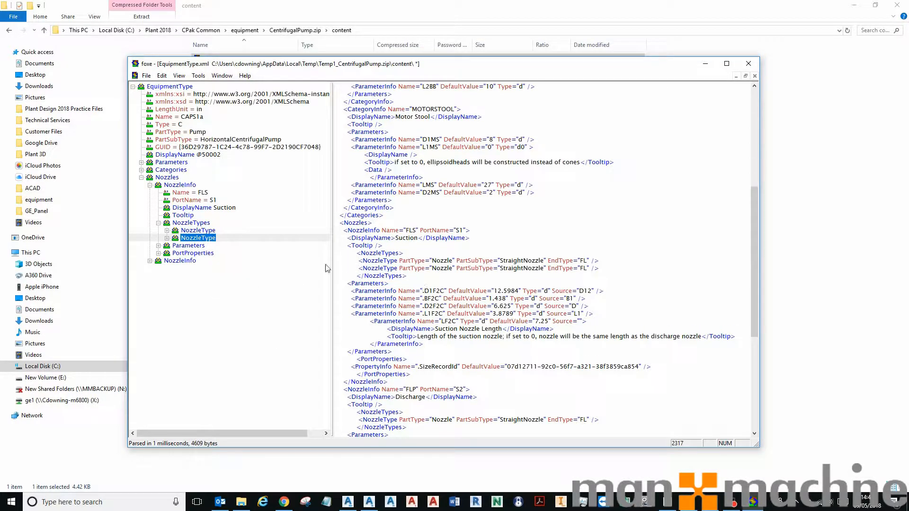
- Expand the copied NozzleType entry of the Suction nozzle and open its EndType value for editing
click(199, 239)
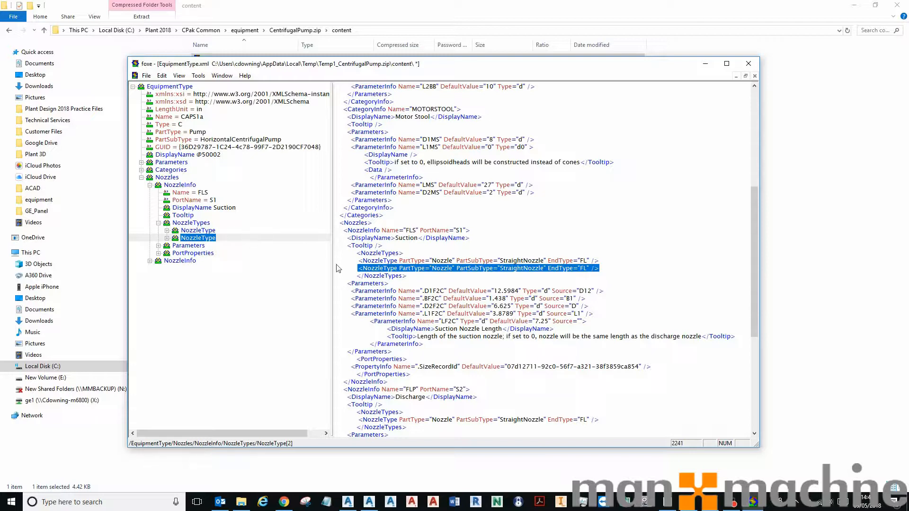
click(167, 238)
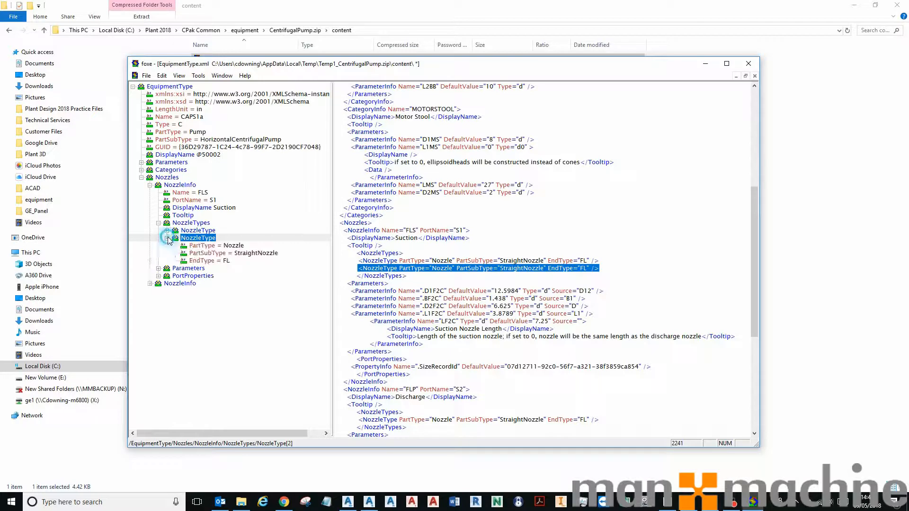
double_click(226, 260)
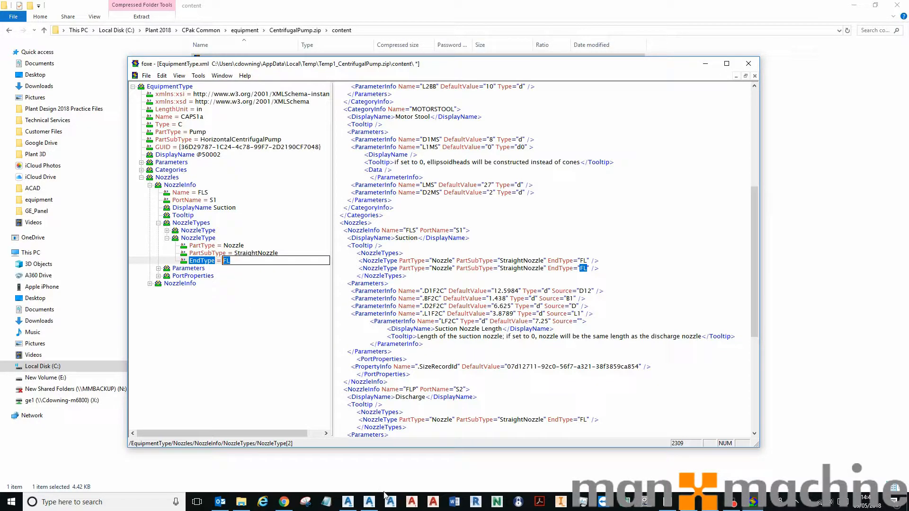
- Switch to Plant 3D Spec Editor's Catalog Editor, filter NOZZLE-Catalog to end type THDF, and check the 3000-class threaded nozzle's part subtype
click(369, 500)
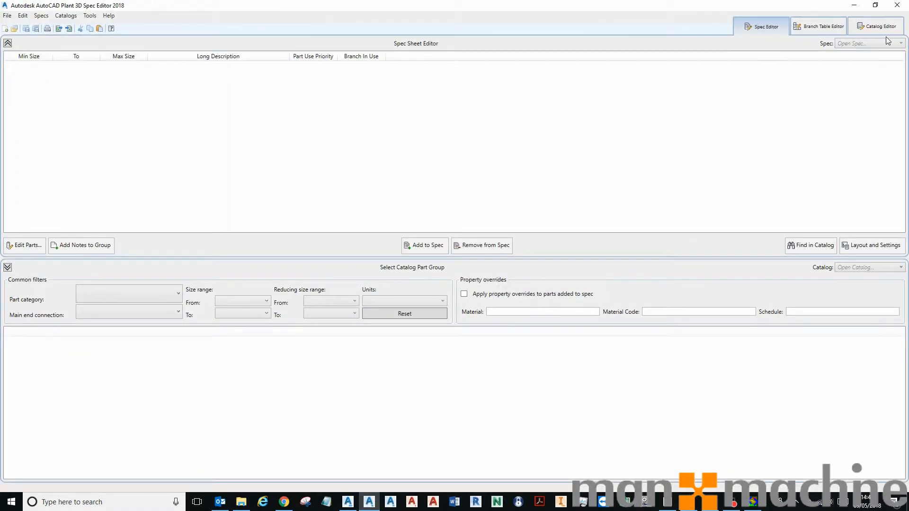
click(880, 28)
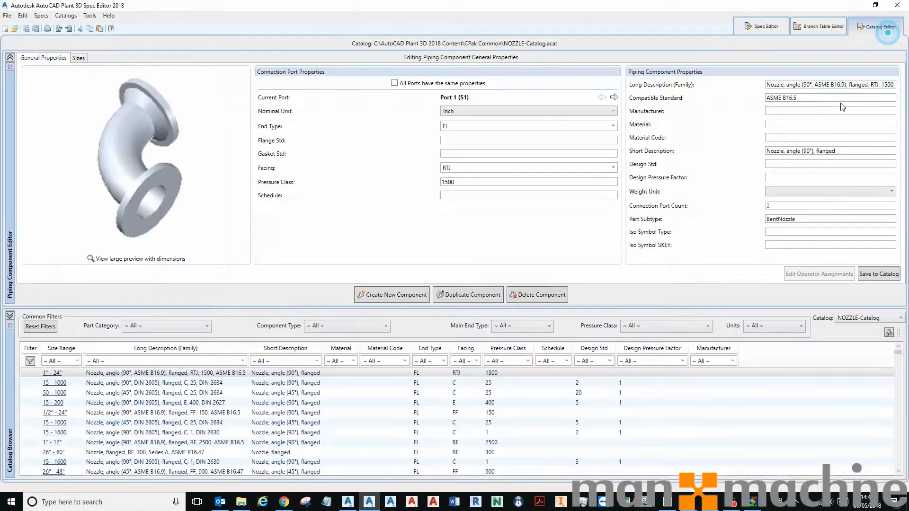
click(873, 319)
click(867, 327)
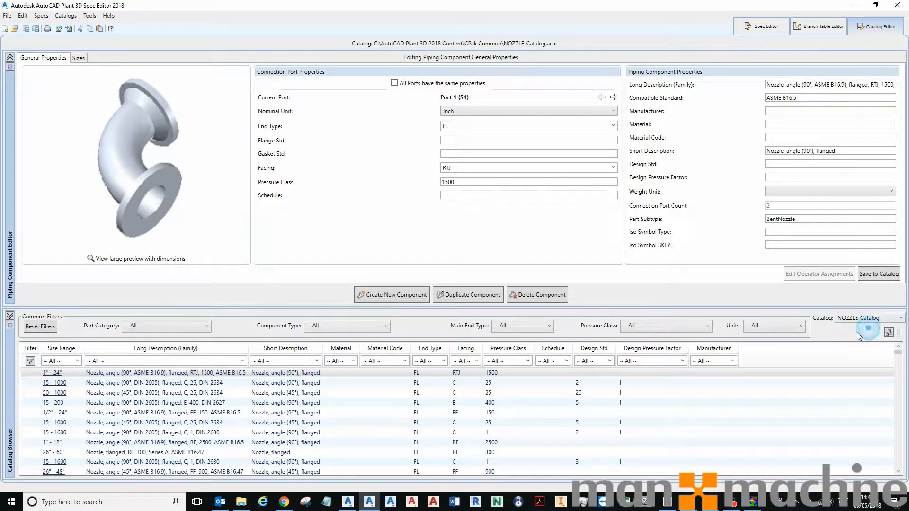
click(444, 361)
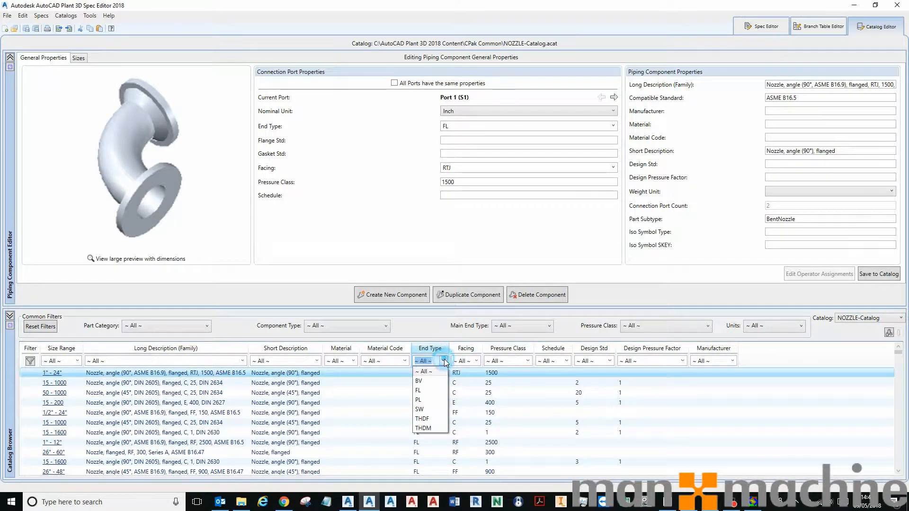
click(427, 419)
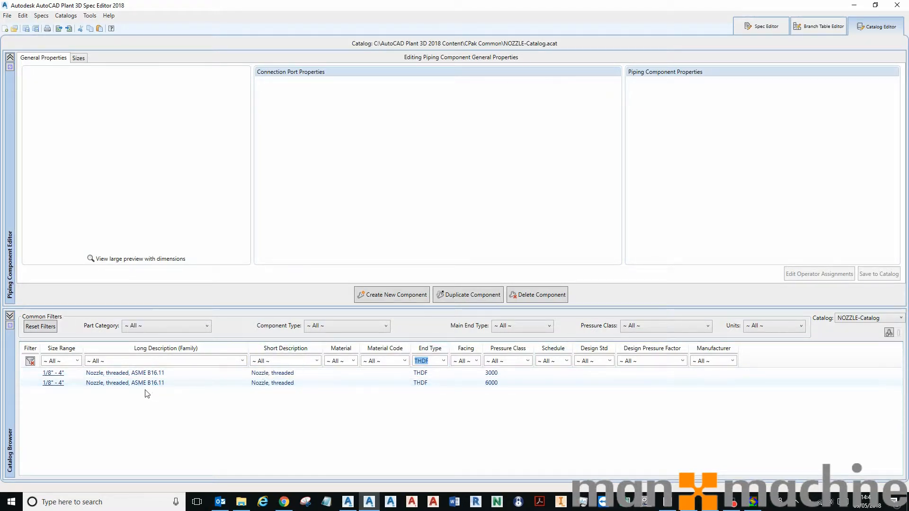
click(144, 373)
double_click(827, 220)
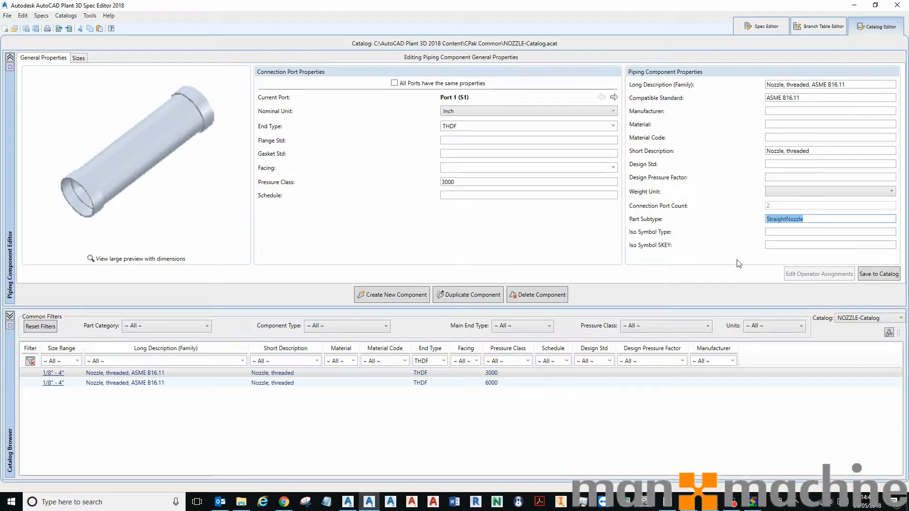
- Return to the XML editor and set the EndType of the copied Suction NozzleType entry to THDF
click(854, 7)
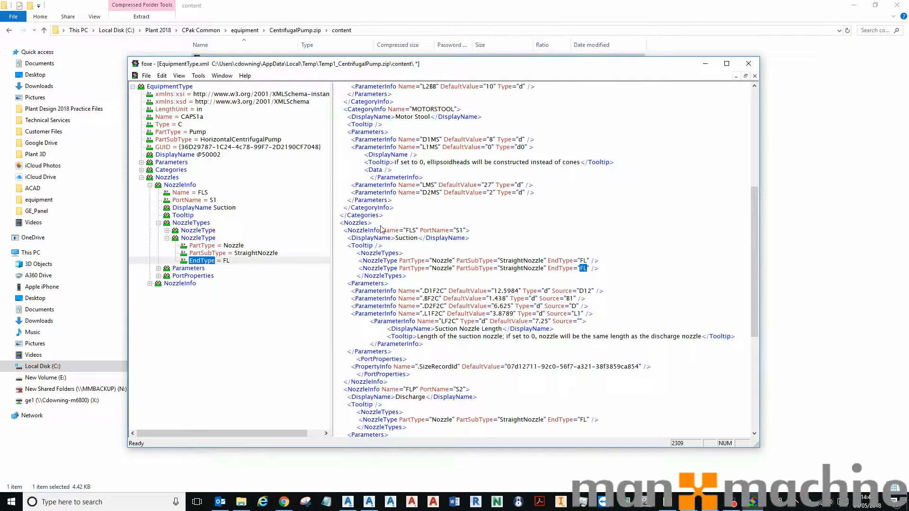
double_click(228, 251)
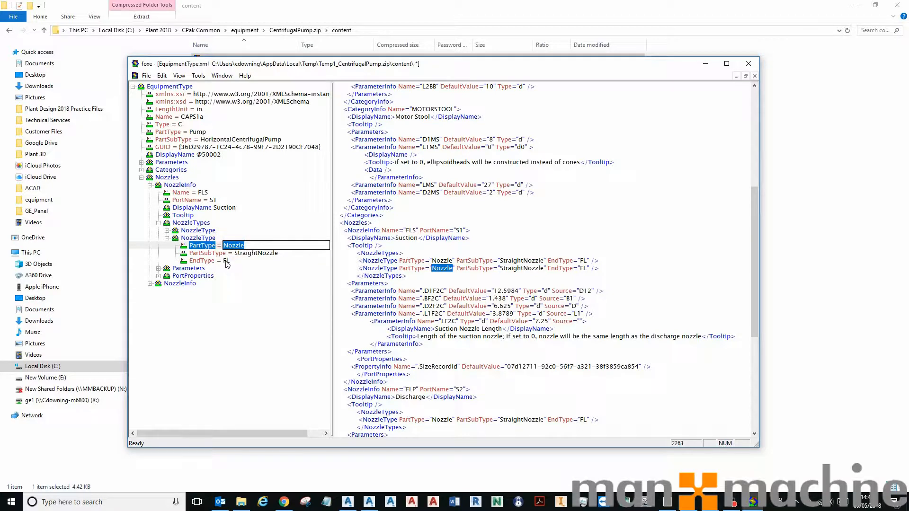
double_click(226, 261)
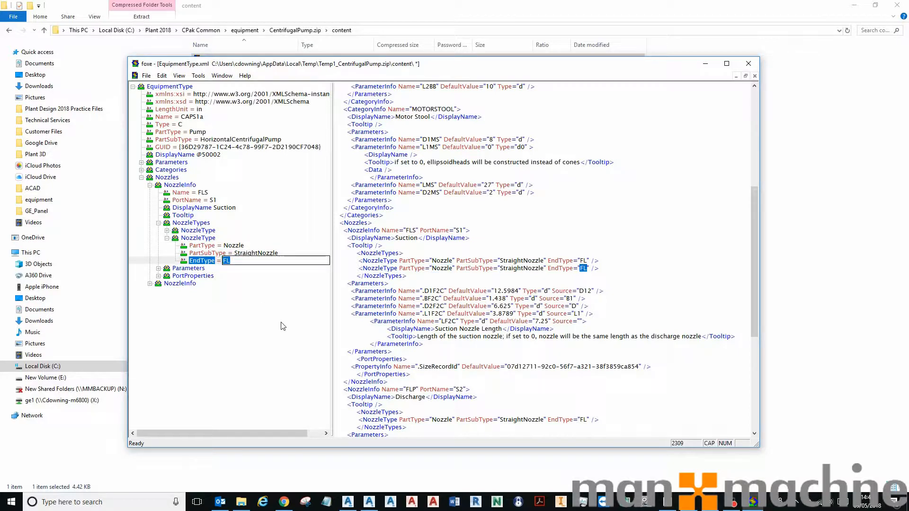
text(THDF)
click(197, 238)
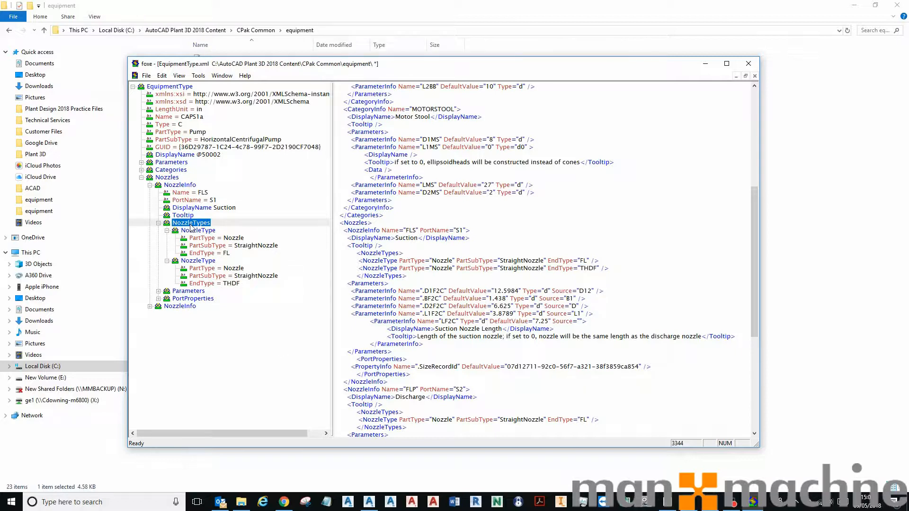
- Copy the Suction nozzle's NozzleType entry that has the THDF end type
click(202, 261)
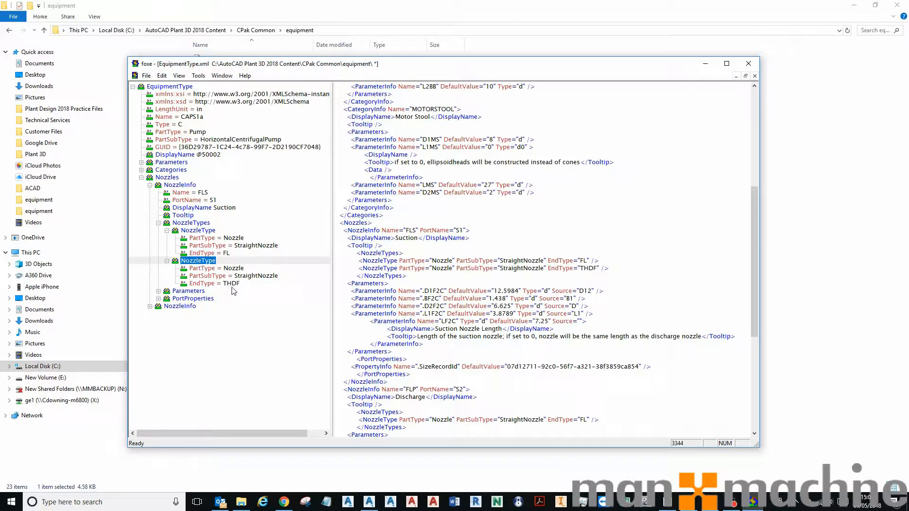
right_click(191, 263)
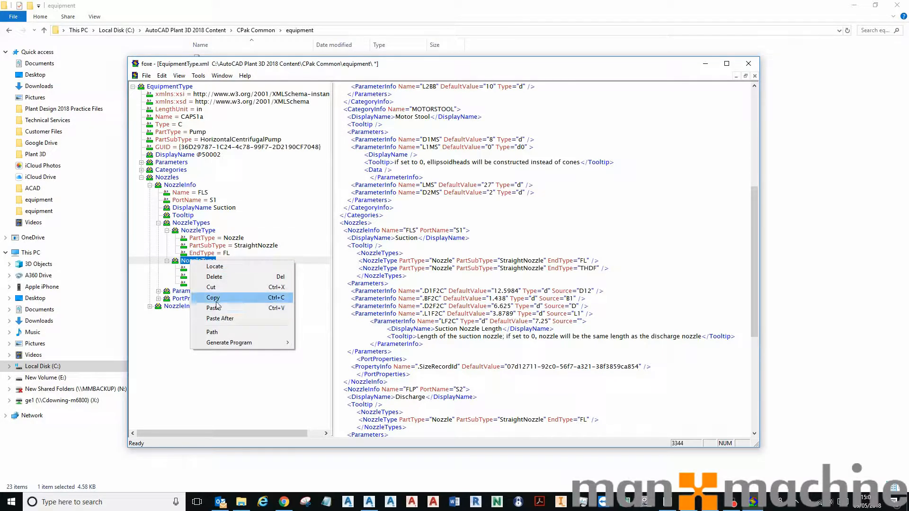
click(253, 300)
- Paste the copied THDF entry after the Discharge nozzle's existing NozzleType and expand both entries' attributes
click(167, 230)
click(158, 222)
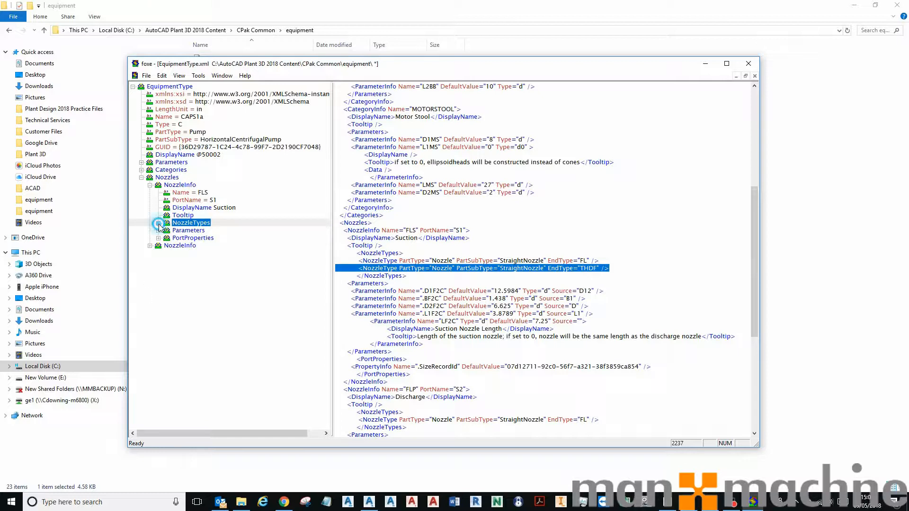
click(149, 192)
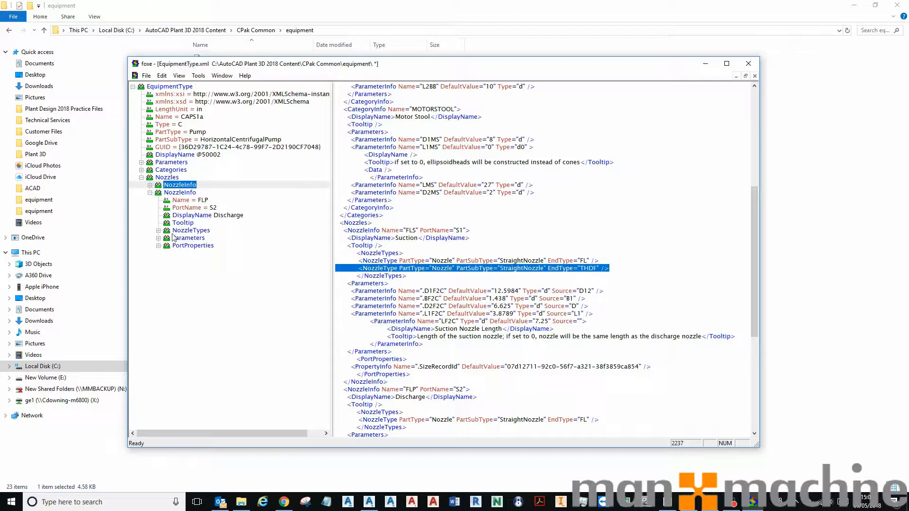
click(158, 230)
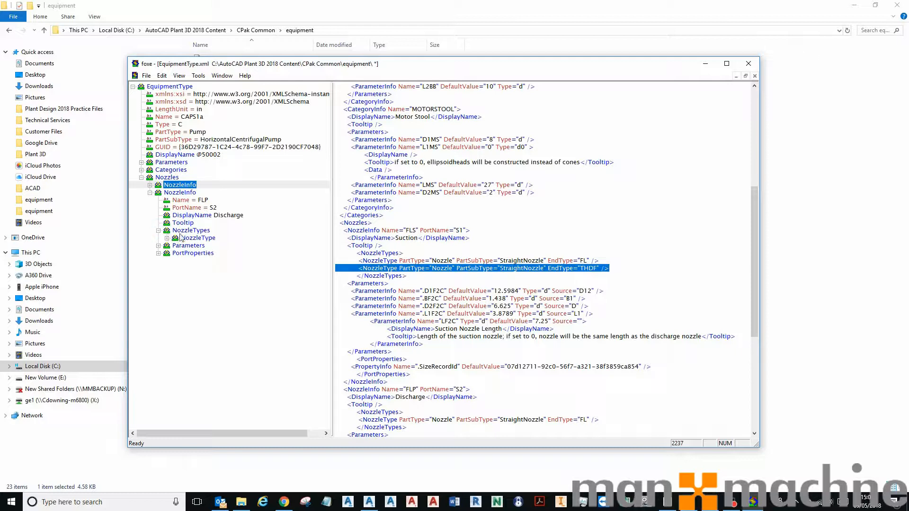
click(167, 238)
click(187, 238)
right_click(184, 238)
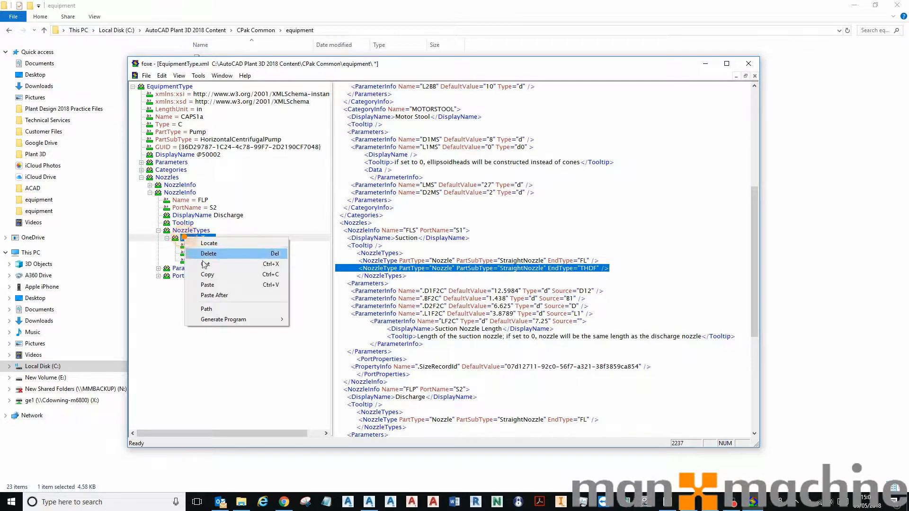
click(206, 296)
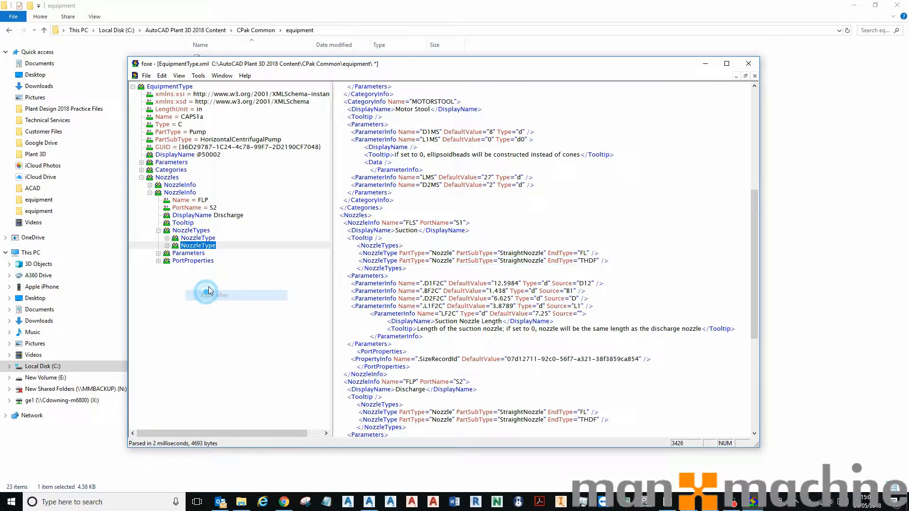
click(167, 238)
click(167, 268)
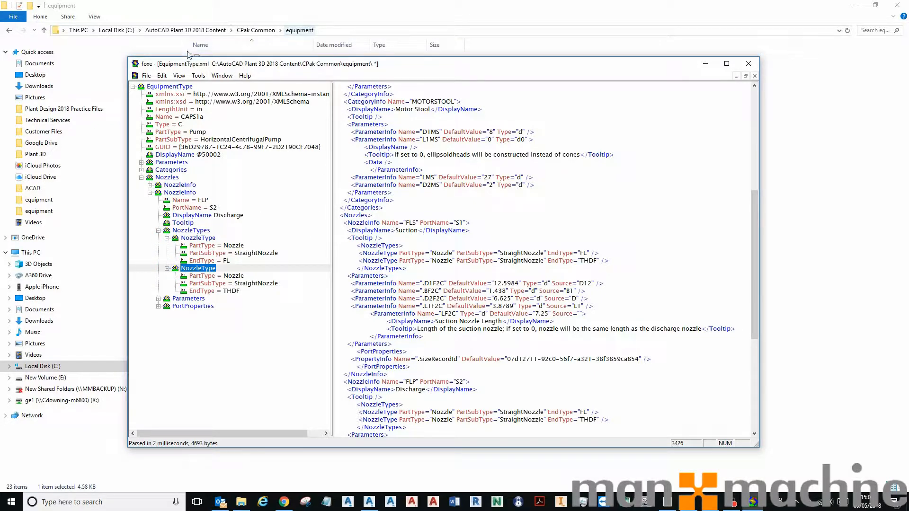
- Save the XML as EquipmentType.xml in the equipment folder under CPak Common, replacing the existing file
click(146, 76)
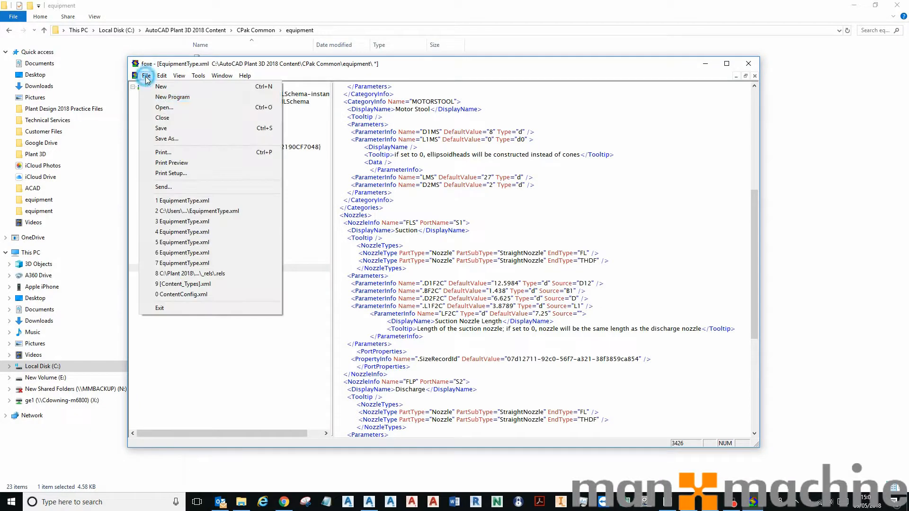
click(167, 138)
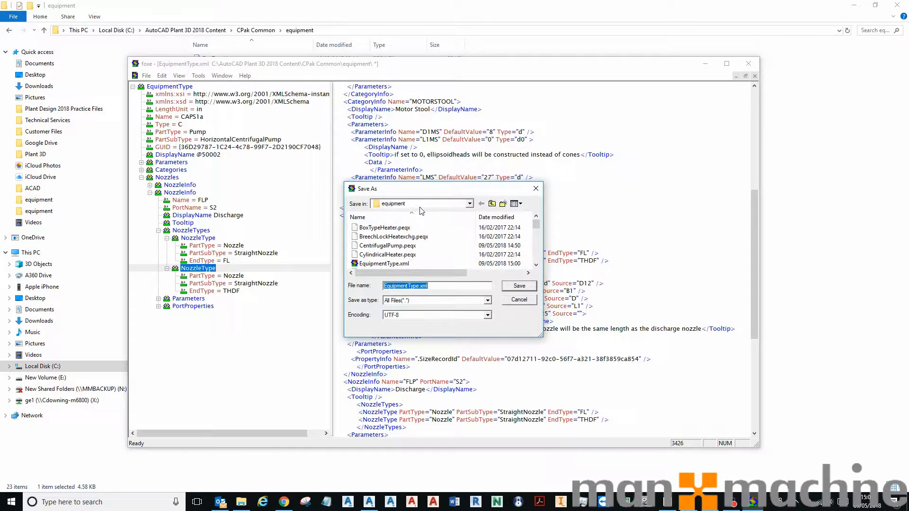
click(428, 201)
click(418, 204)
click(416, 204)
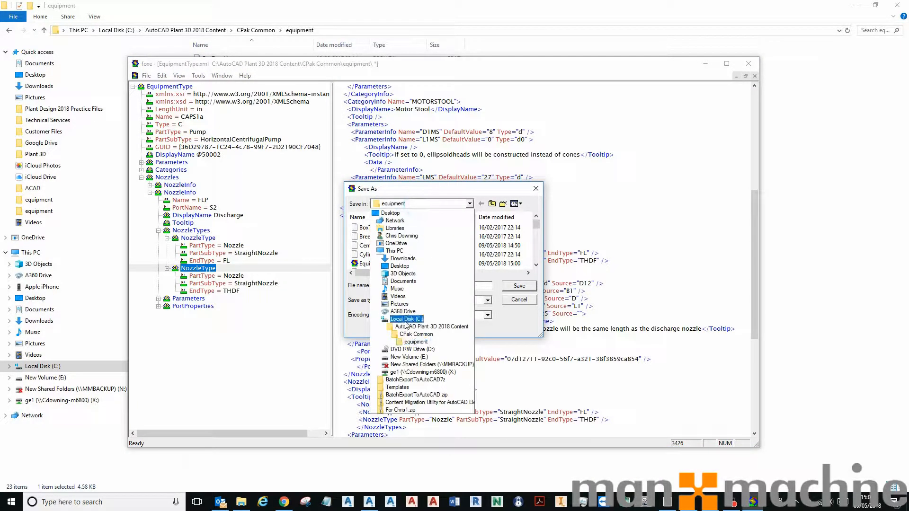
click(416, 342)
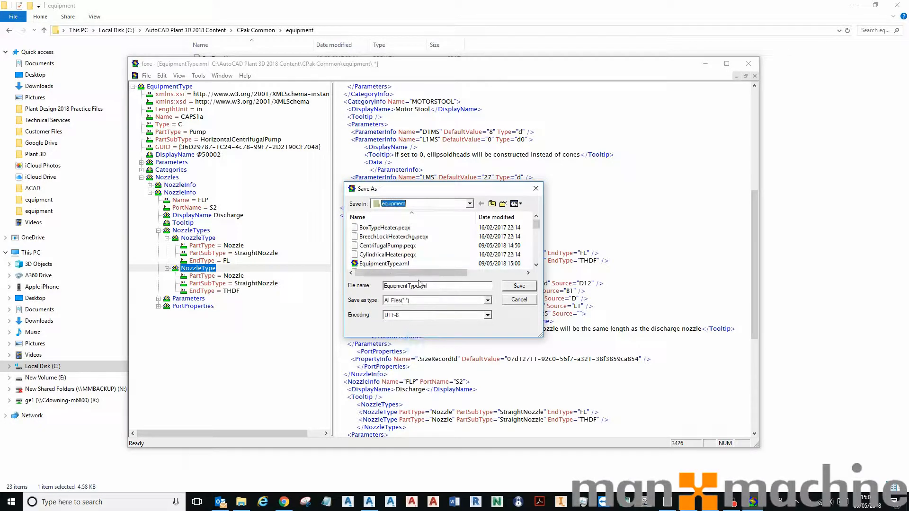
click(520, 287)
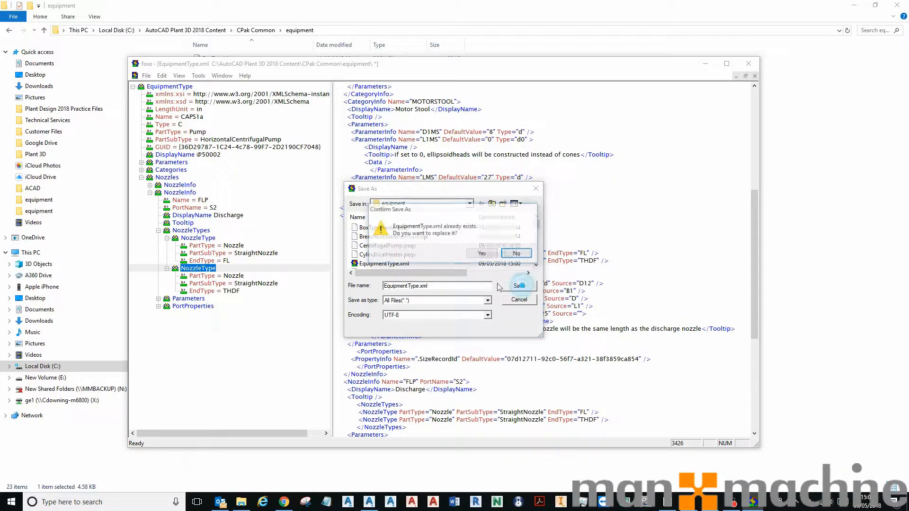
click(481, 254)
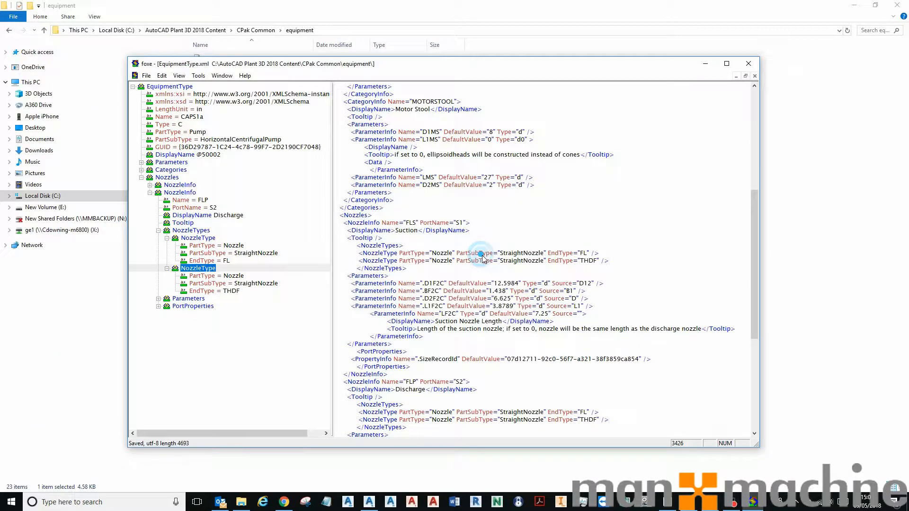
- Expand both NozzleType entries of the Suction nozzle to review their attributes, and close the XML editor
click(150, 185)
click(158, 223)
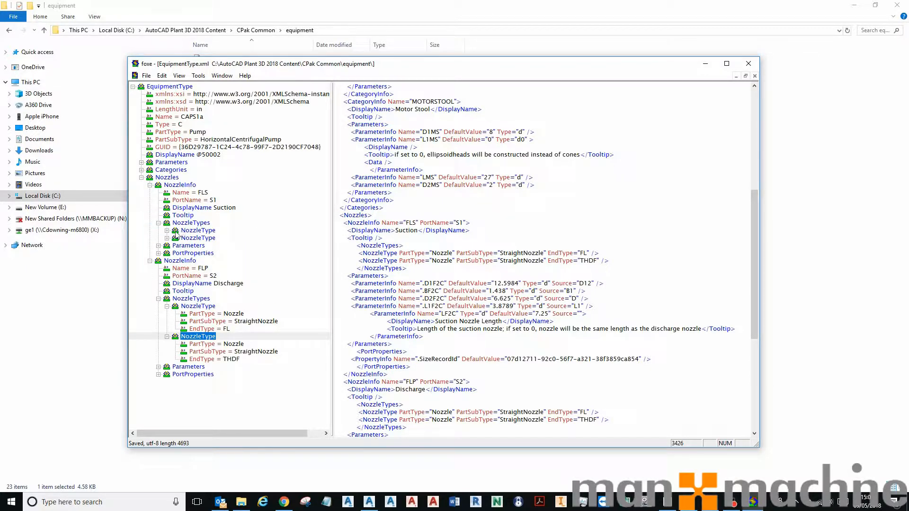
click(167, 231)
click(168, 261)
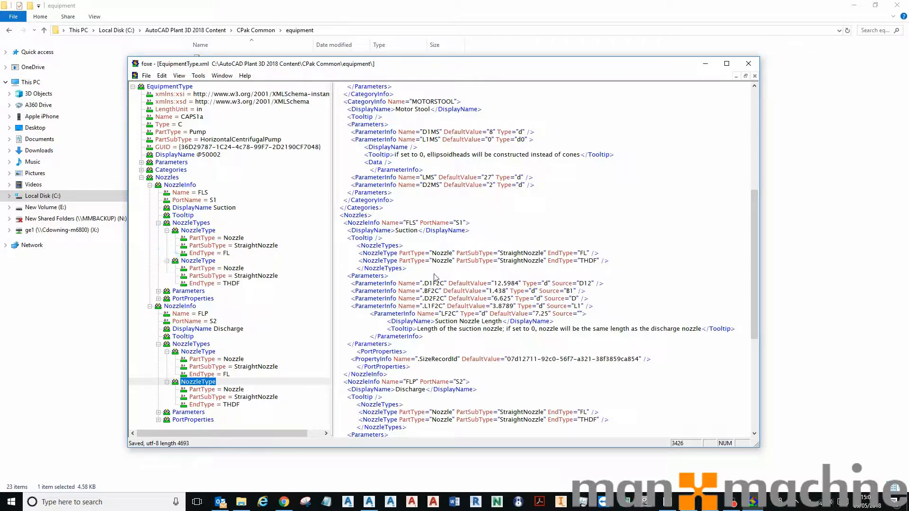
click(748, 66)
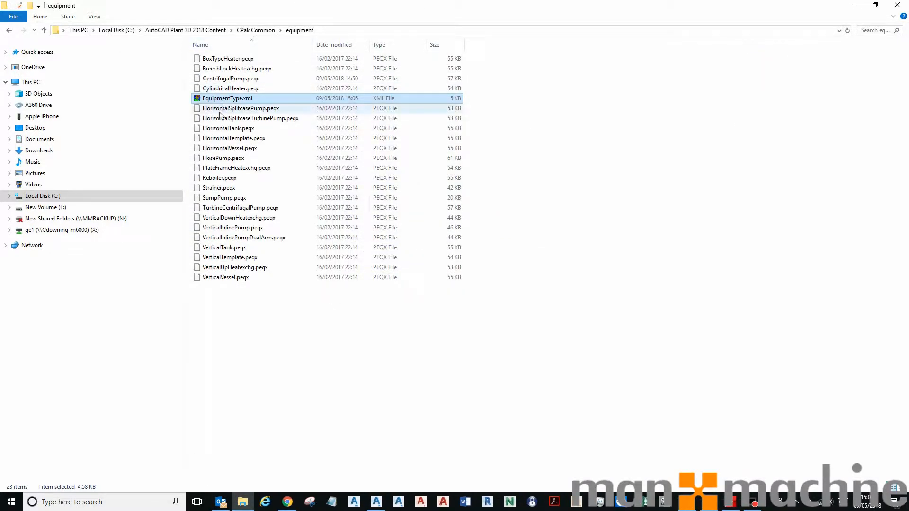
- Browse to the equipment folder in C:\Plant 2018\CPak Common that holds CentrifugalPump.zip
click(117, 31)
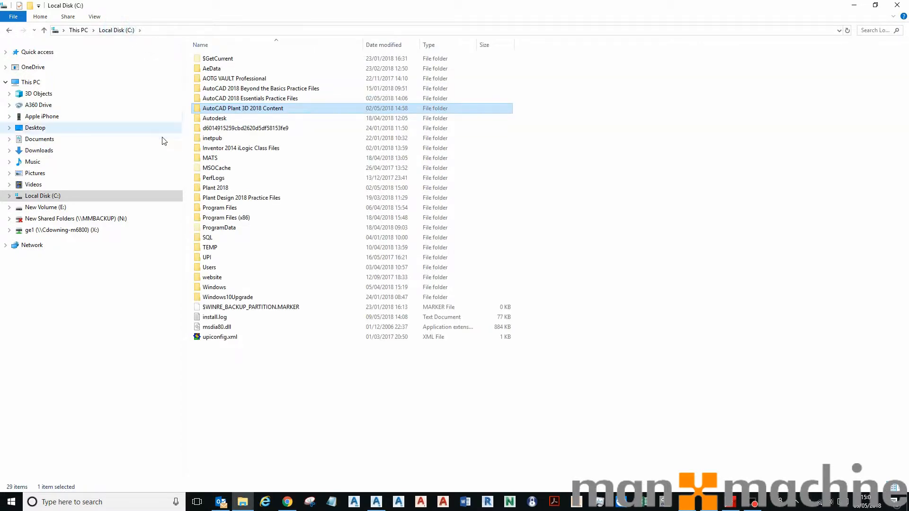
double_click(211, 189)
double_click(243, 92)
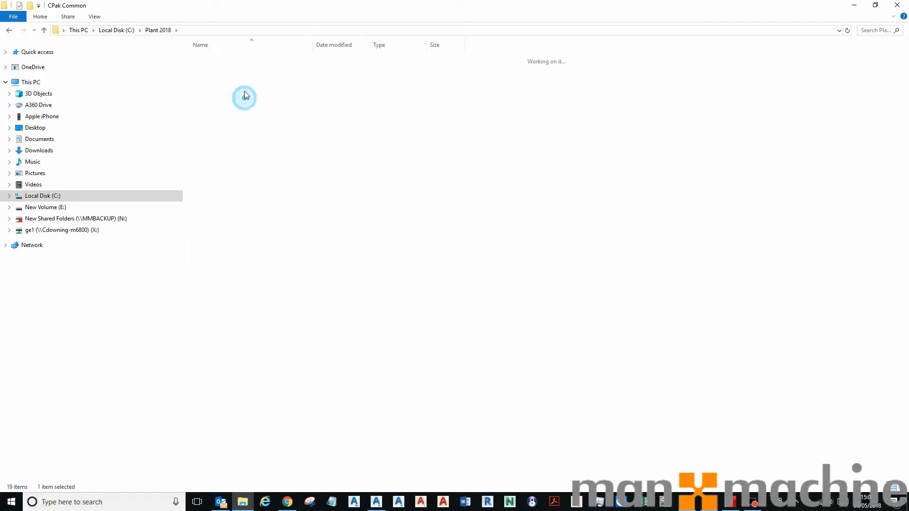
double_click(242, 118)
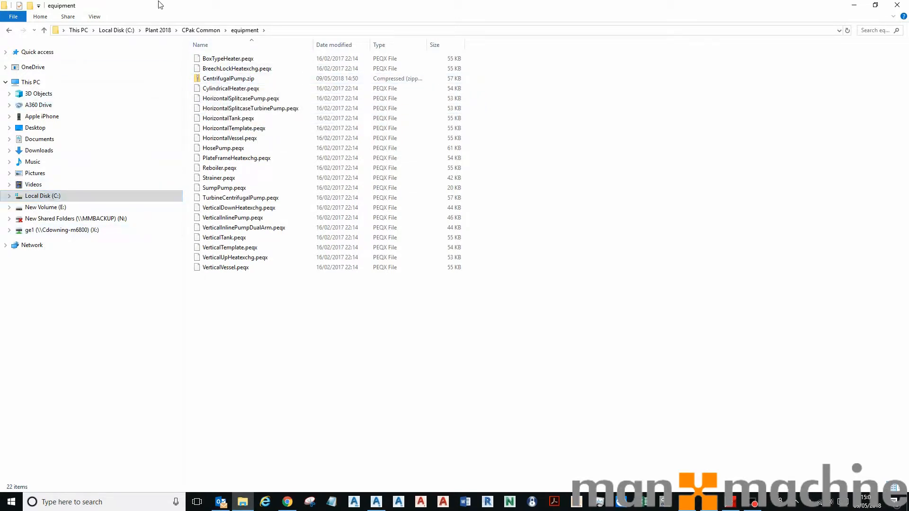
- Copy EquipmentType.xml from the equipment folder in C:\AutoCAD Plant 3D 2018 Content\CPak Common
click(114, 32)
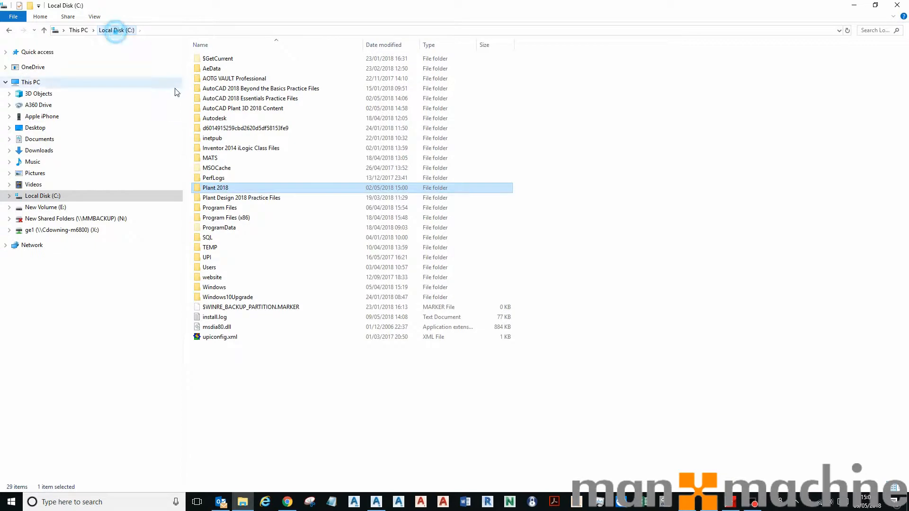
double_click(254, 109)
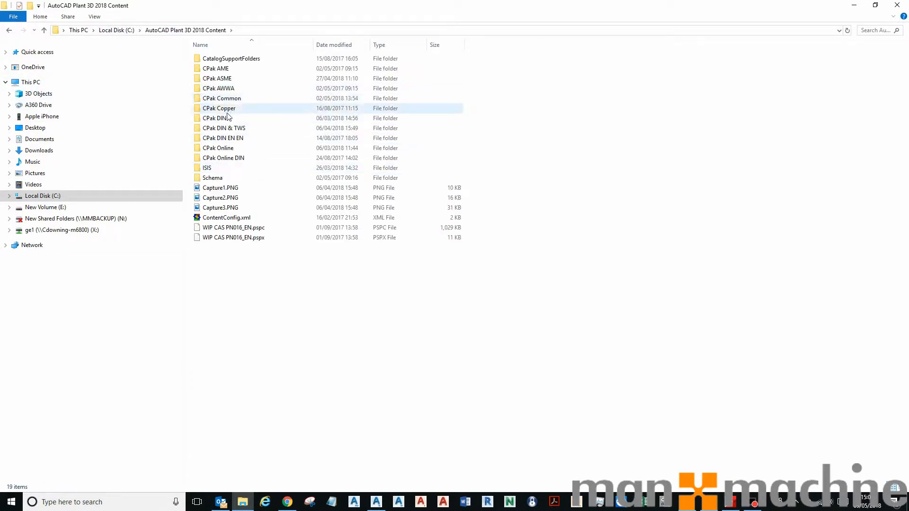
double_click(234, 99)
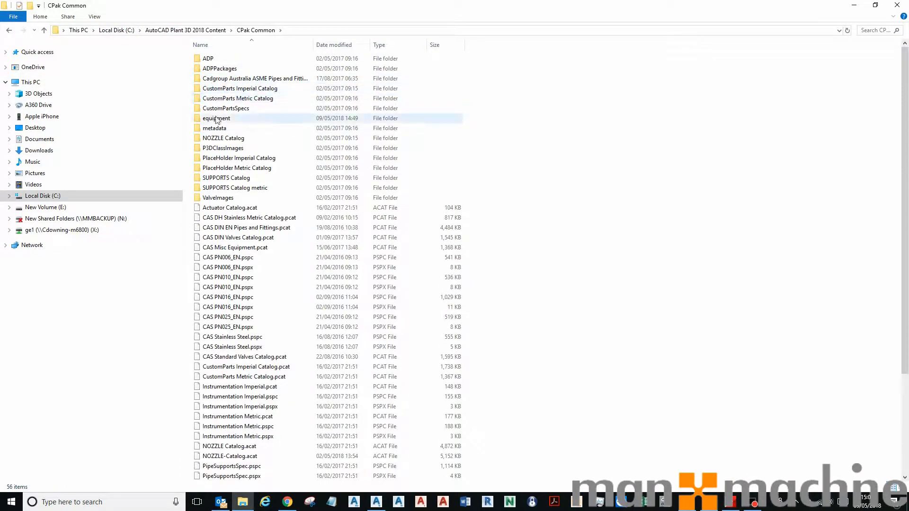
double_click(221, 120)
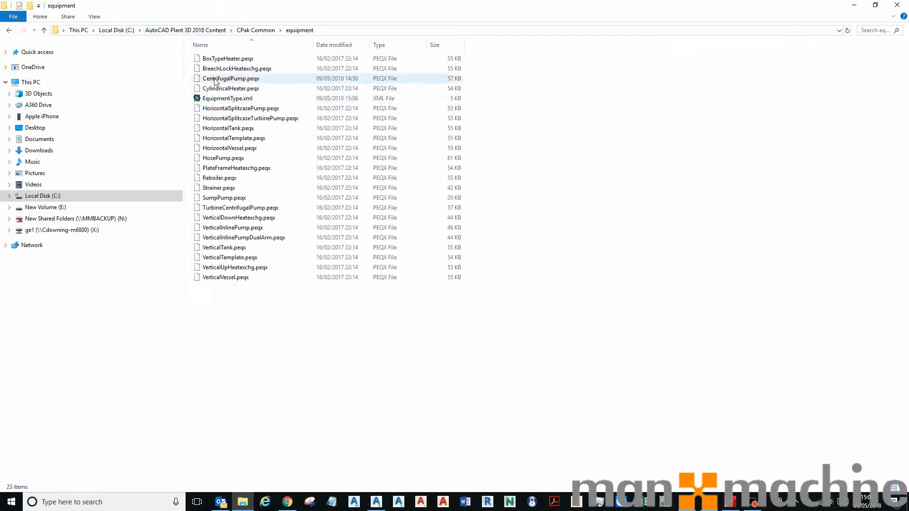
click(222, 100)
right_click(224, 98)
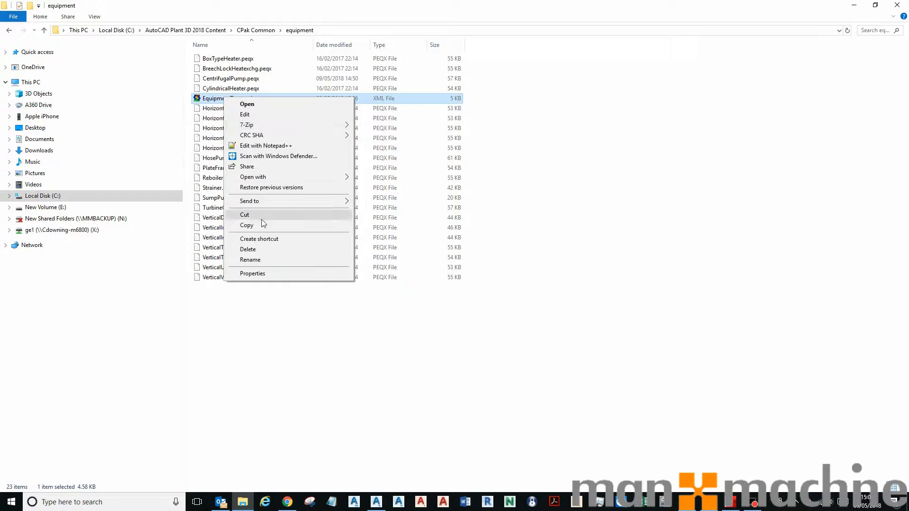
click(326, 13)
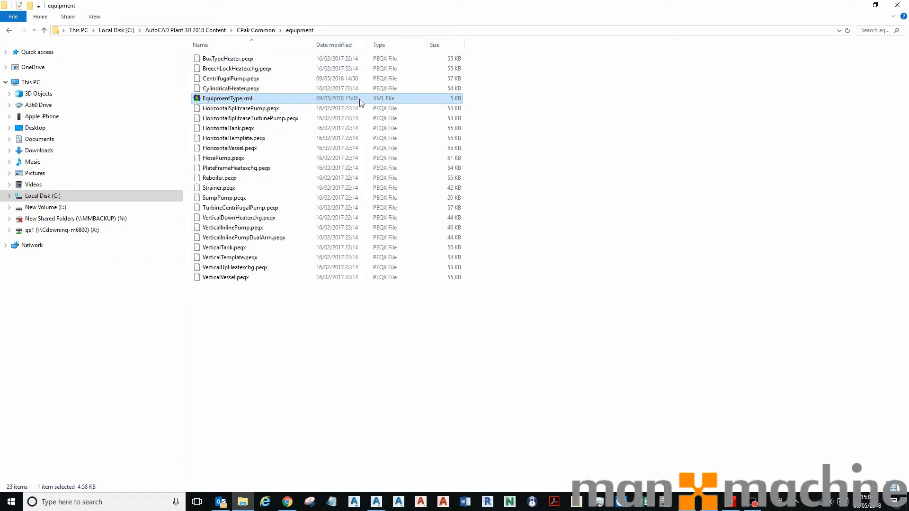
right_click(237, 101)
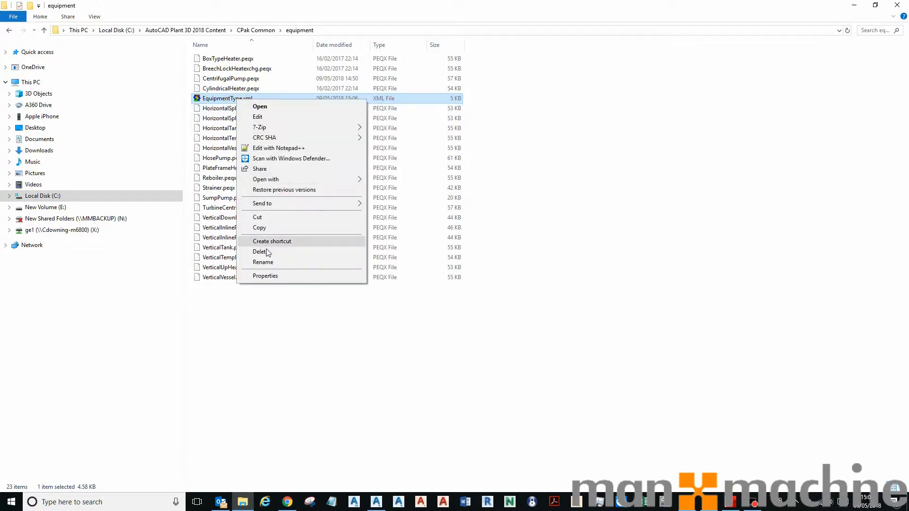
click(267, 229)
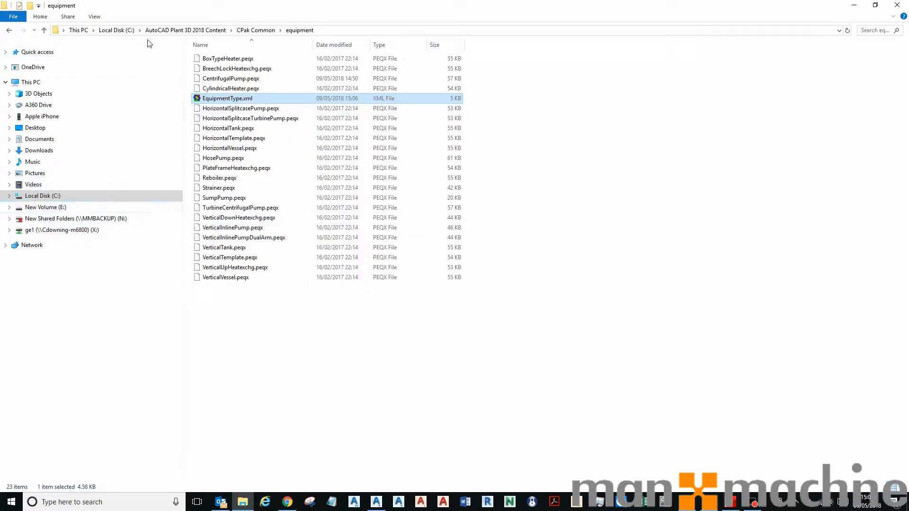
- Browse to C:\Plant 2018\CPak Common\equipment and open the content folder inside CentrifugalPump.zip
click(133, 31)
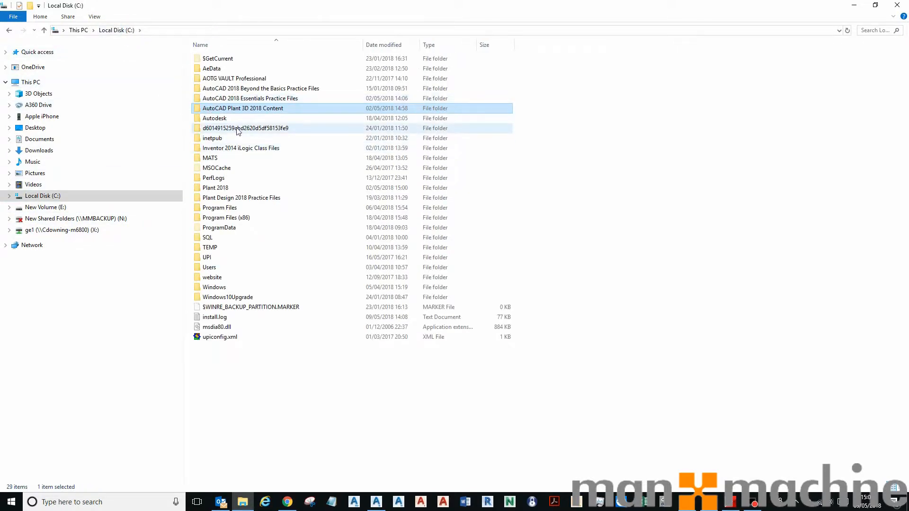
double_click(223, 188)
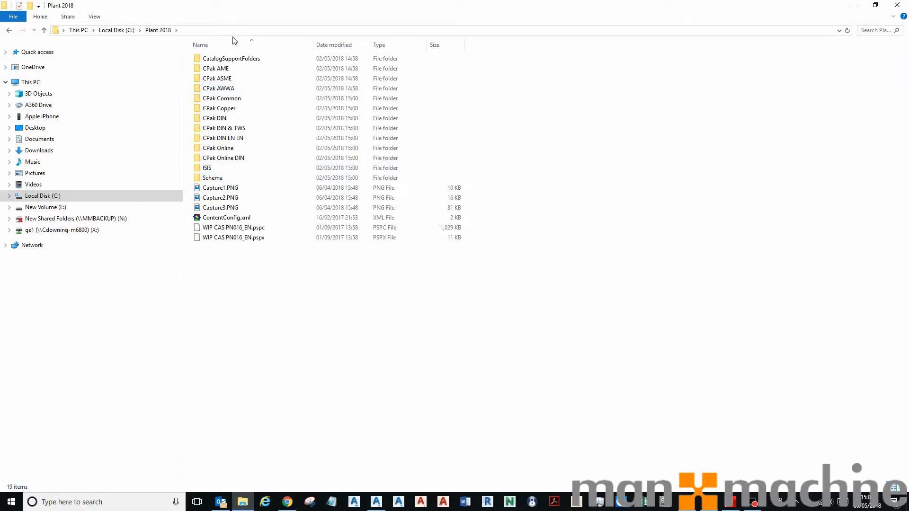
double_click(223, 98)
double_click(228, 117)
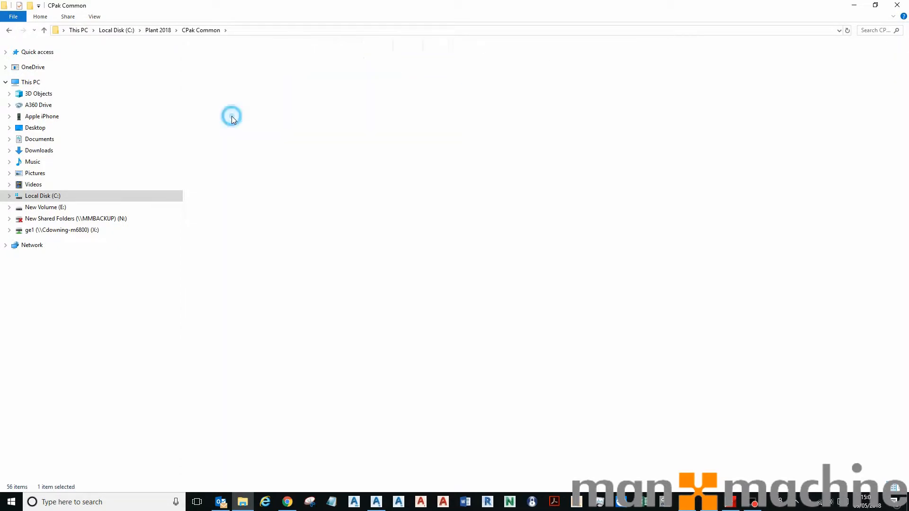
double_click(222, 78)
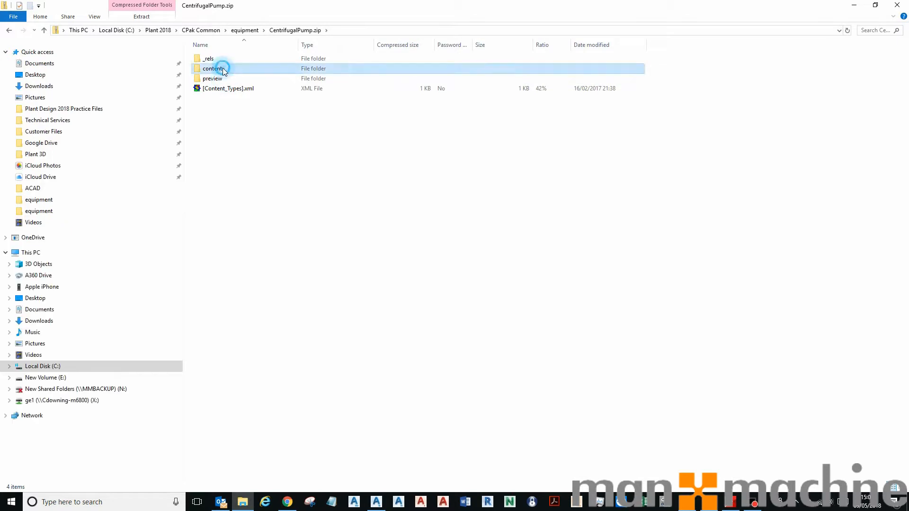
double_click(223, 67)
- Paste the copied EquipmentType.xml into the content folder, replacing the existing file, and reopen the folder to check its modified date
right_click(228, 101)
click(258, 149)
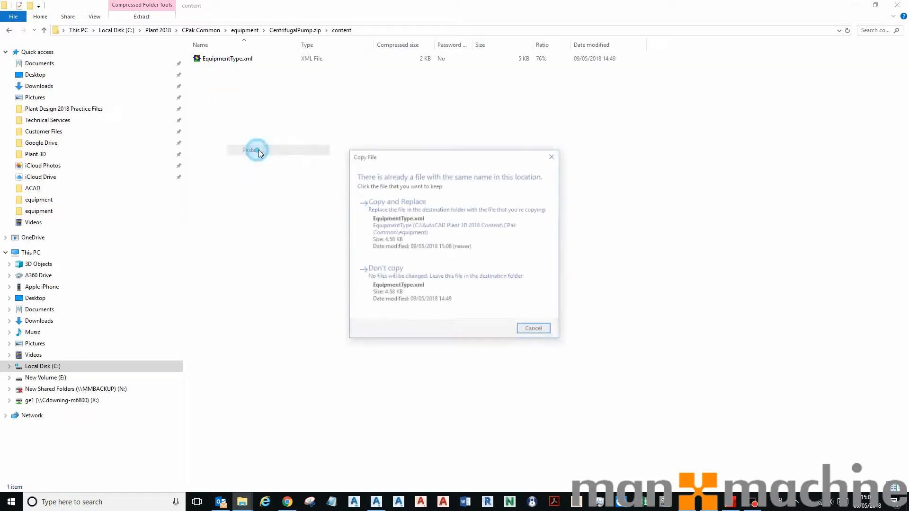
click(387, 217)
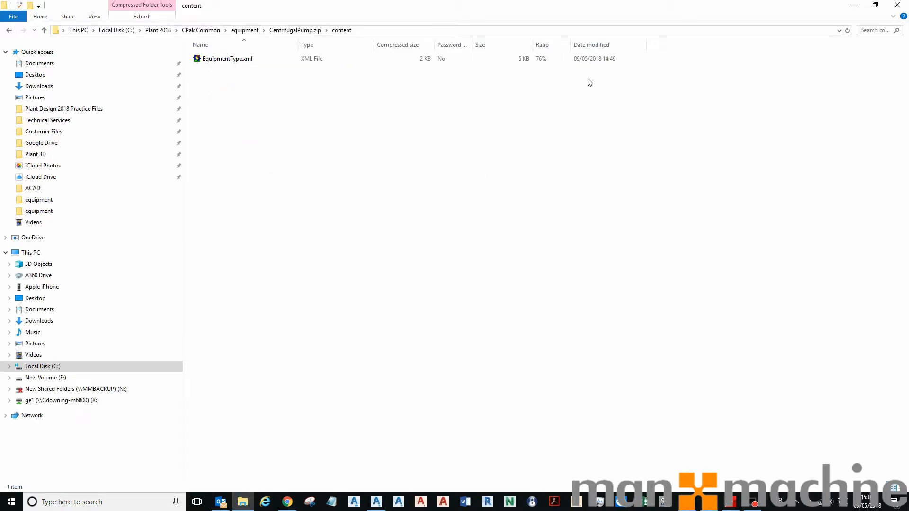
click(305, 30)
double_click(260, 66)
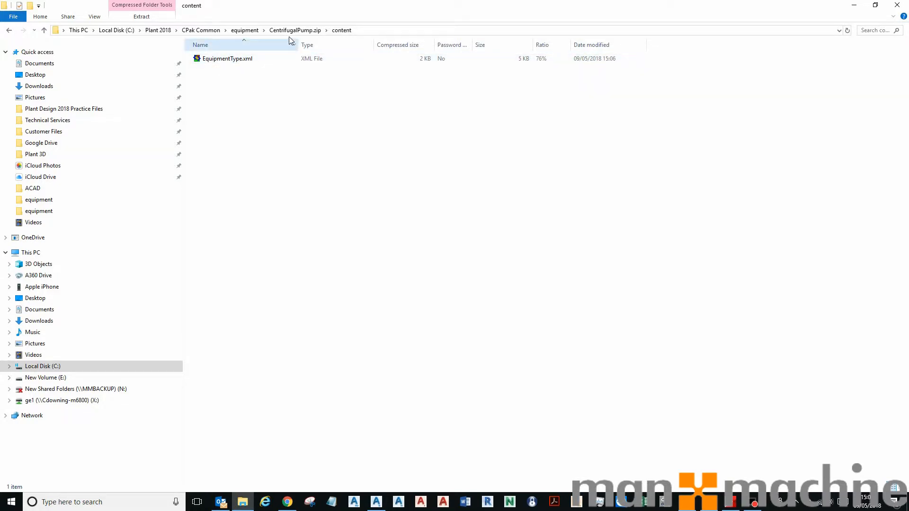
- Rename CentrifugalPump.zip in the equipment folder to CentrifugalPump.peqx and accept the extension change
click(244, 30)
click(251, 80)
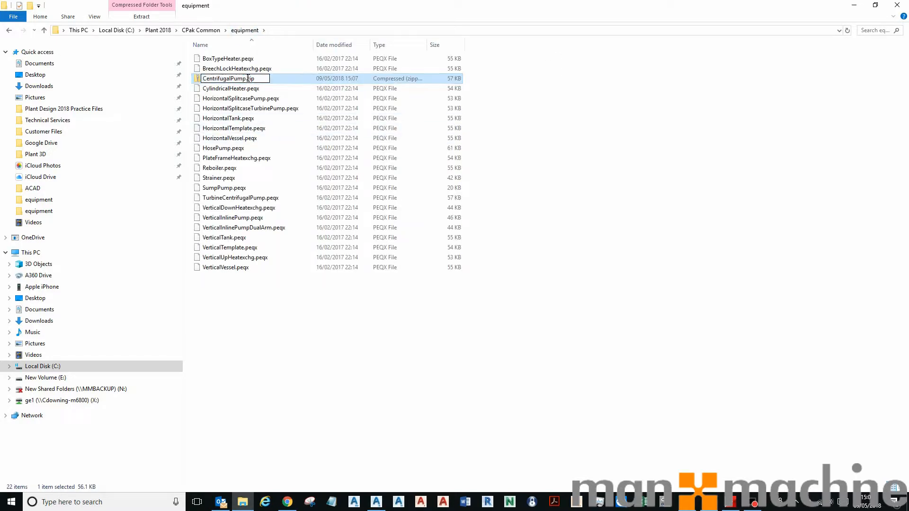
double_click(250, 79)
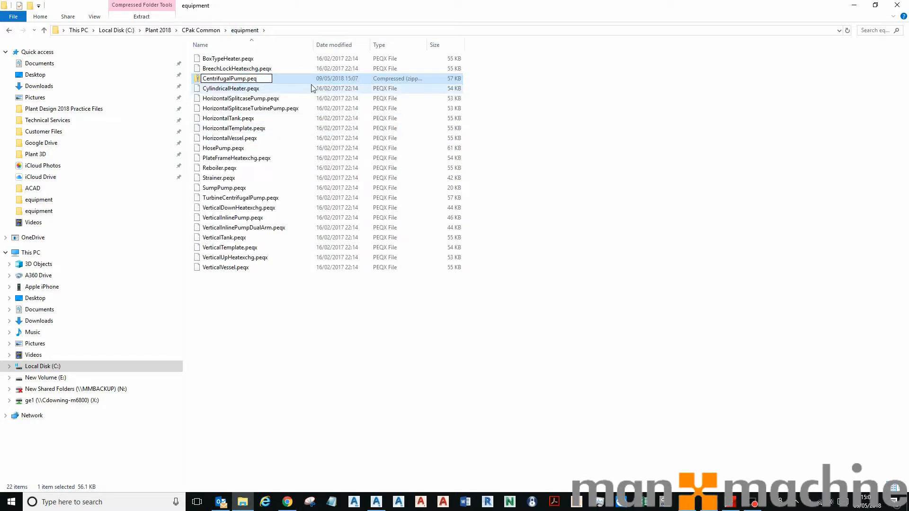
text(peqx)
key(Return)
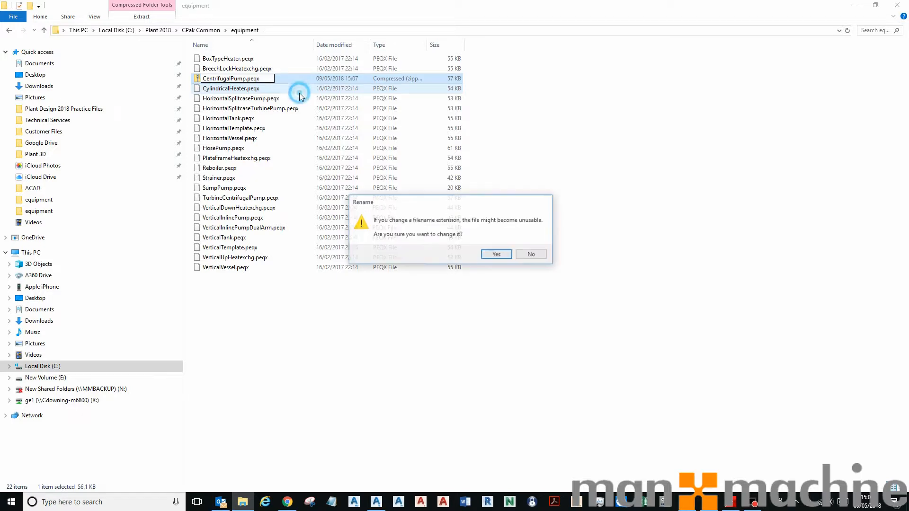
click(501, 254)
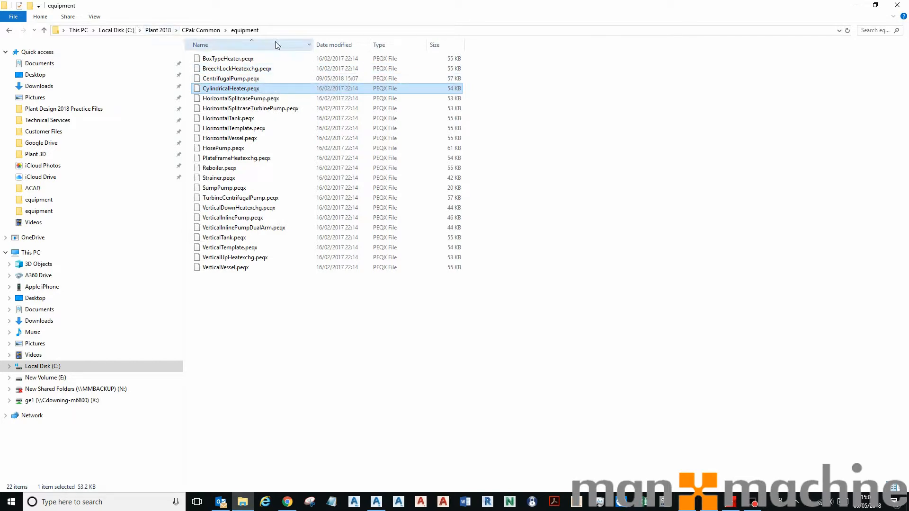
- Switch to AutoCAD Plant 3D, open the recent Piping drawing and open the pump's top nozzle N-2 for editing
click(359, 504)
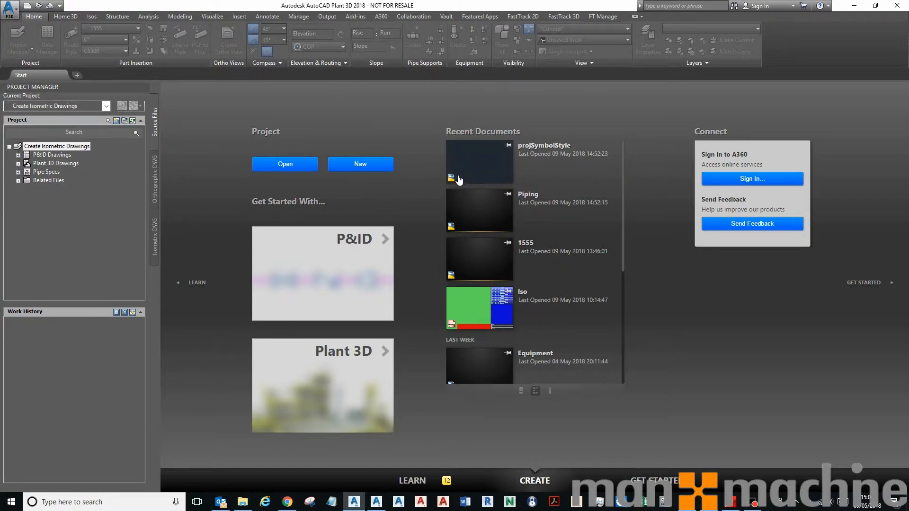
click(469, 212)
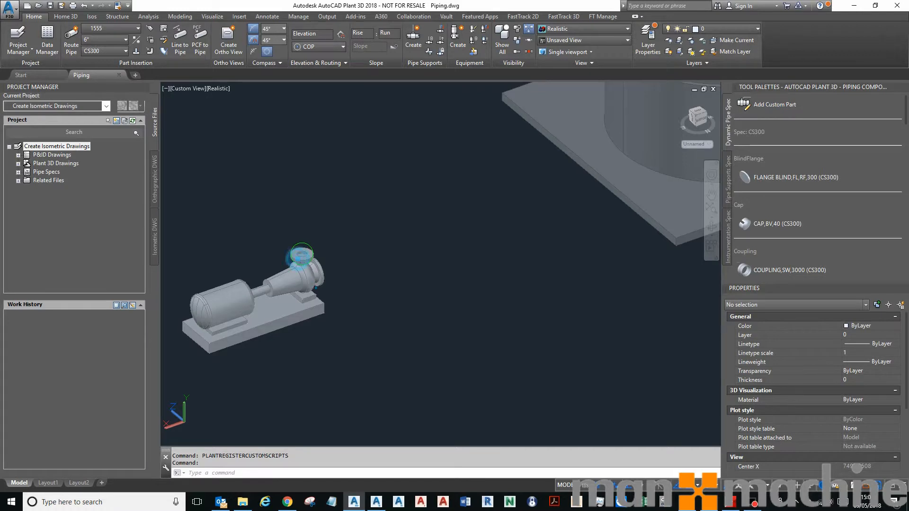
click(302, 250)
click(308, 255)
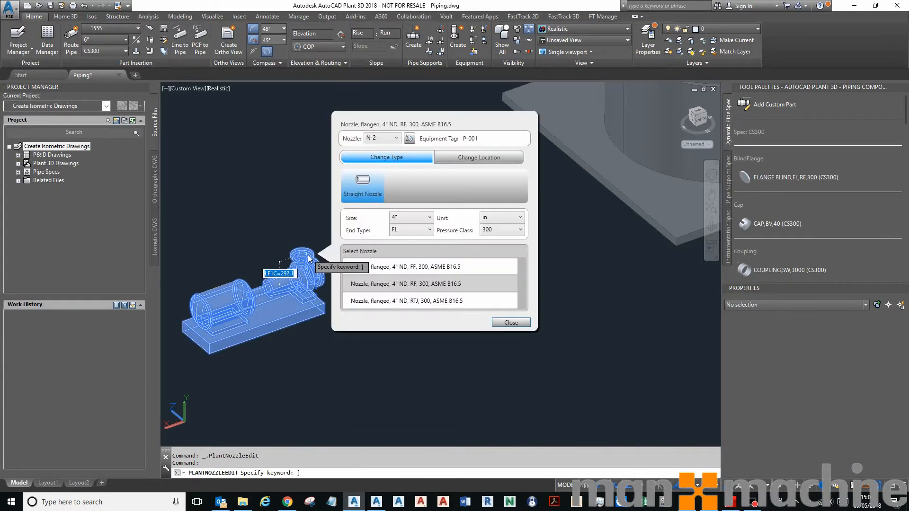
- Check the available End Type options for pump nozzles N-2 and N-1, and close the nozzle editor
click(413, 230)
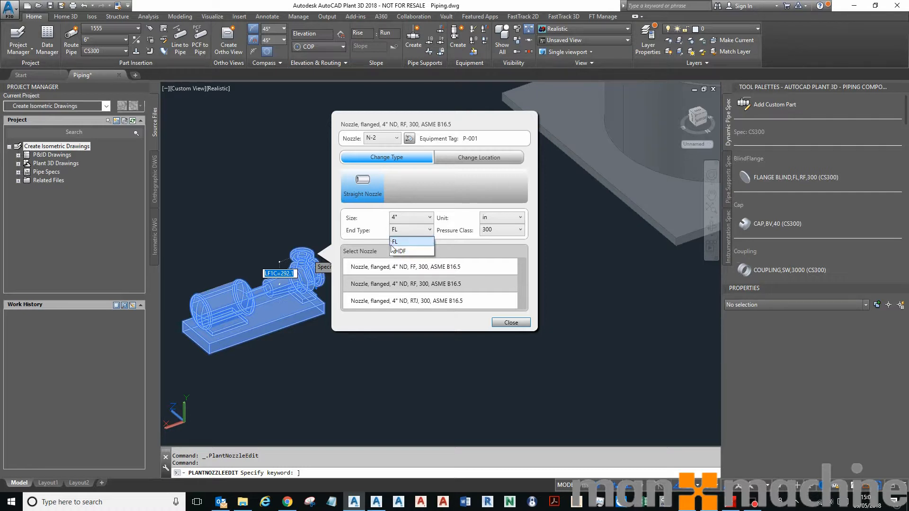
click(412, 241)
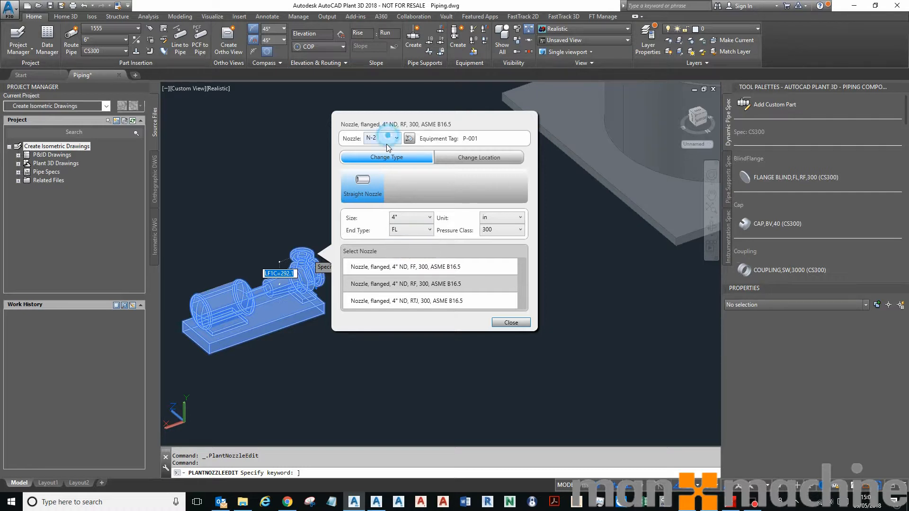
click(396, 138)
click(391, 147)
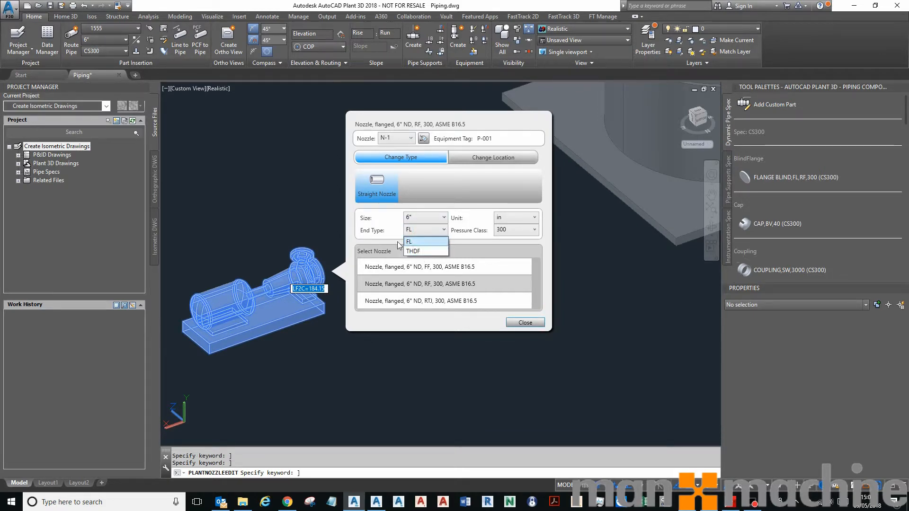
click(297, 214)
key(Escape)
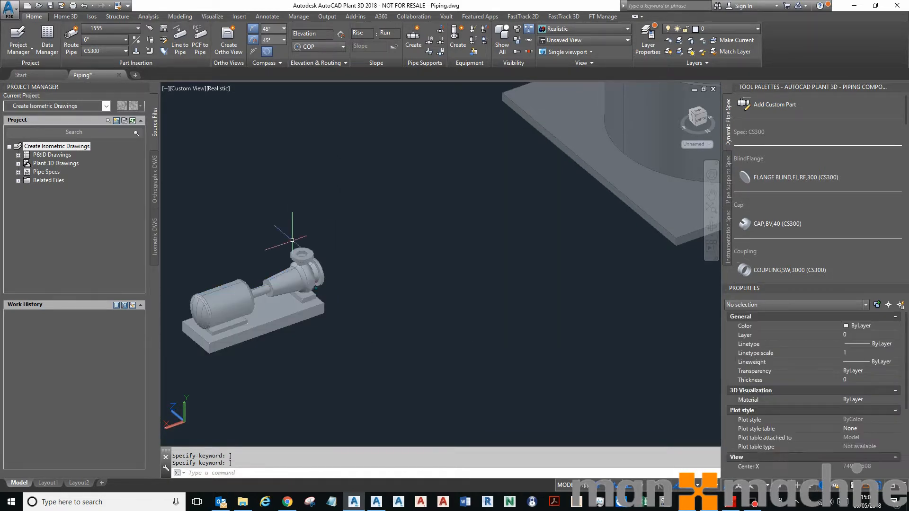
- Find the vertical tank with the ladder and open its side nozzle N-3 for editing
scroll(334, 240, down, 1)
drag(334, 242, 351, 285)
scroll(351, 285, down, 2)
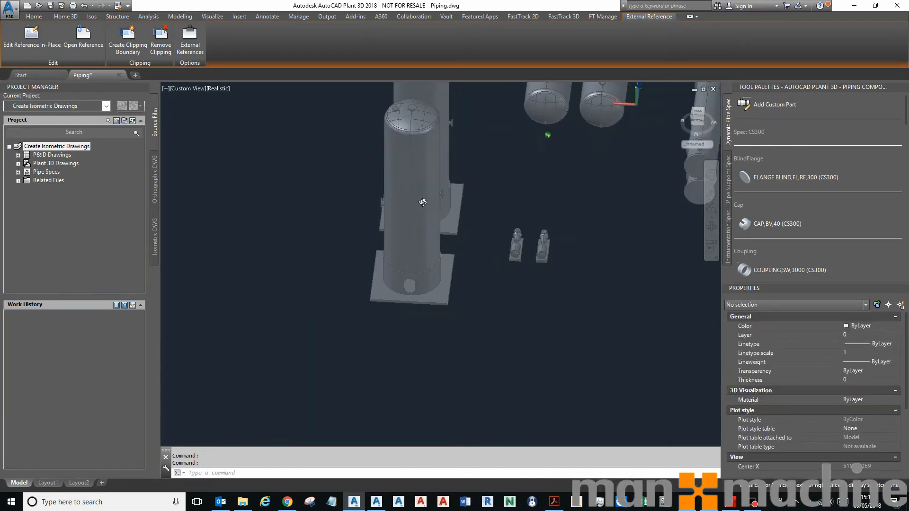
drag(534, 225, 387, 242)
drag(595, 279, 417, 293)
key(Escape)
click(473, 270)
scroll(473, 270, up, 4)
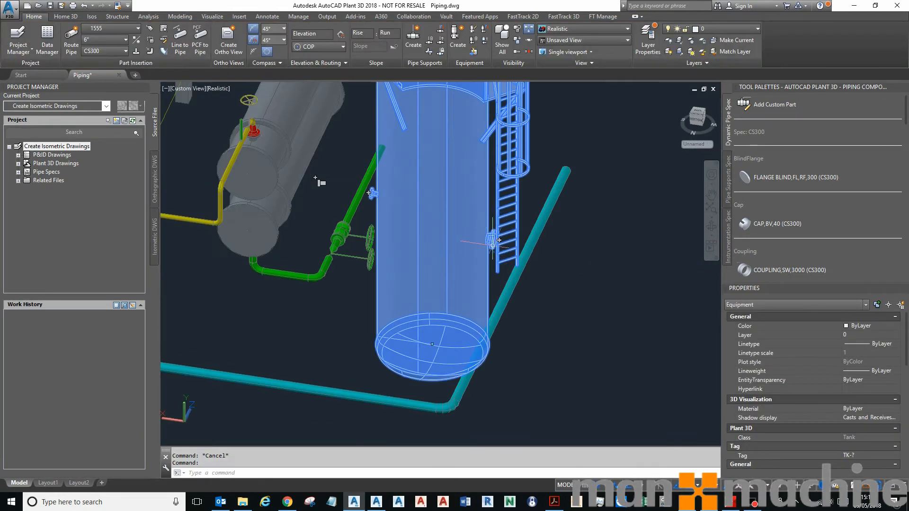
key(Escape)
click(492, 240)
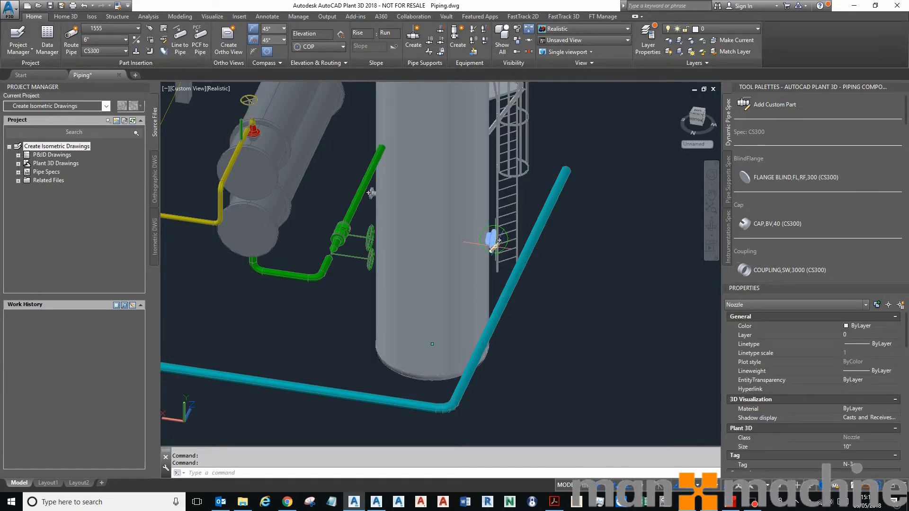
click(495, 244)
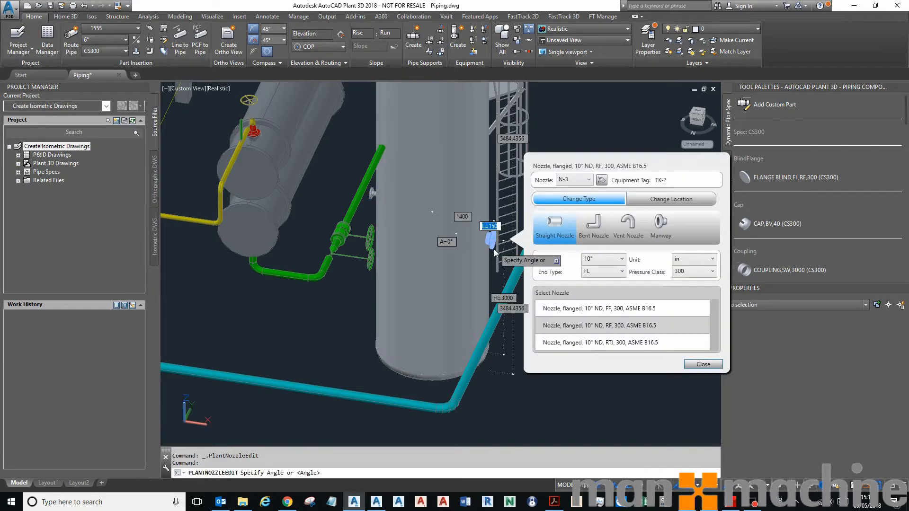
- Compare the End Type options of tank nozzle N-3 across the Bent Nozzle, Vent Nozzle, Manway and Straight Nozzle types
click(589, 225)
click(628, 225)
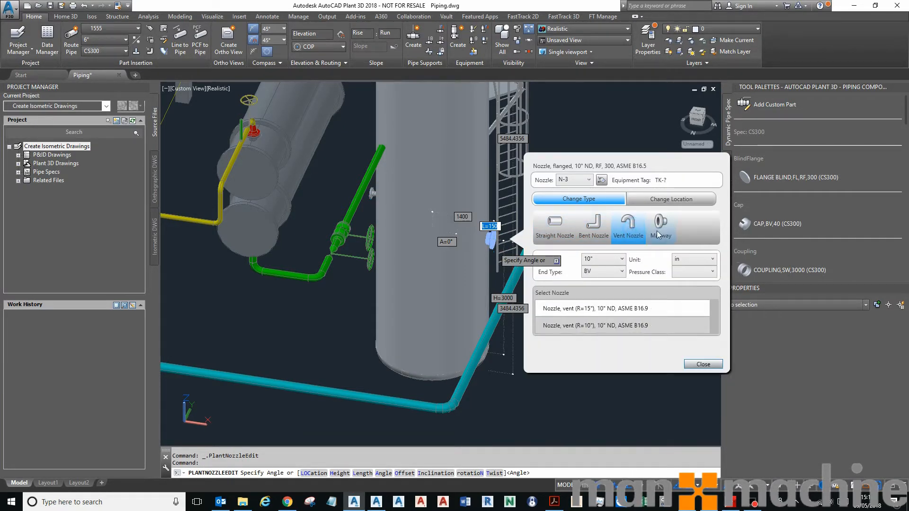
click(661, 225)
click(603, 272)
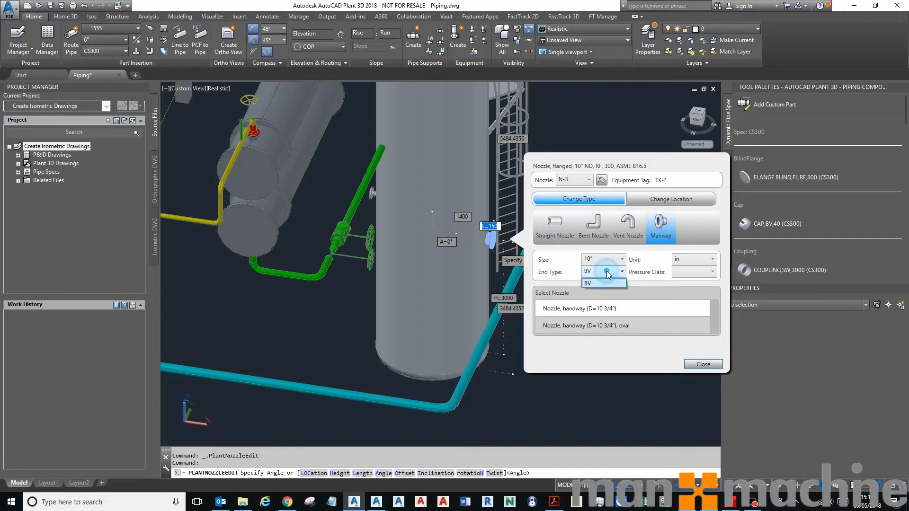
click(629, 233)
click(633, 237)
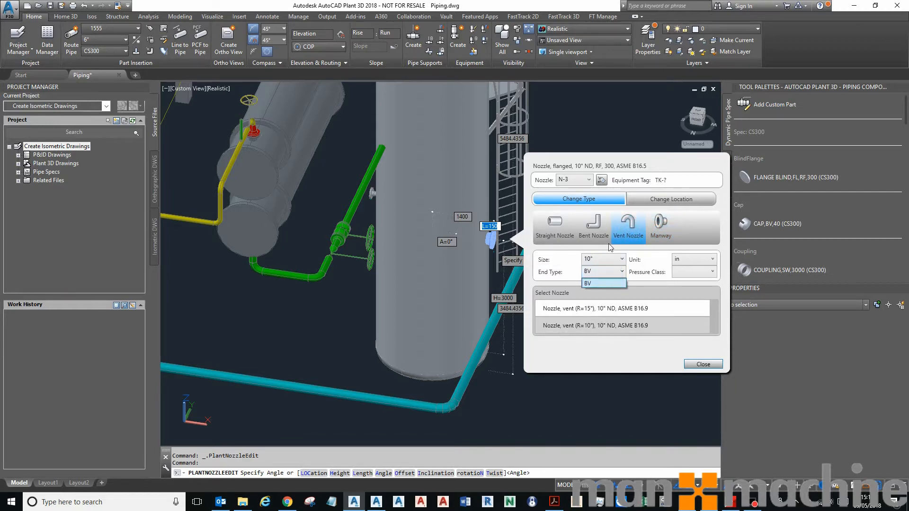
click(601, 228)
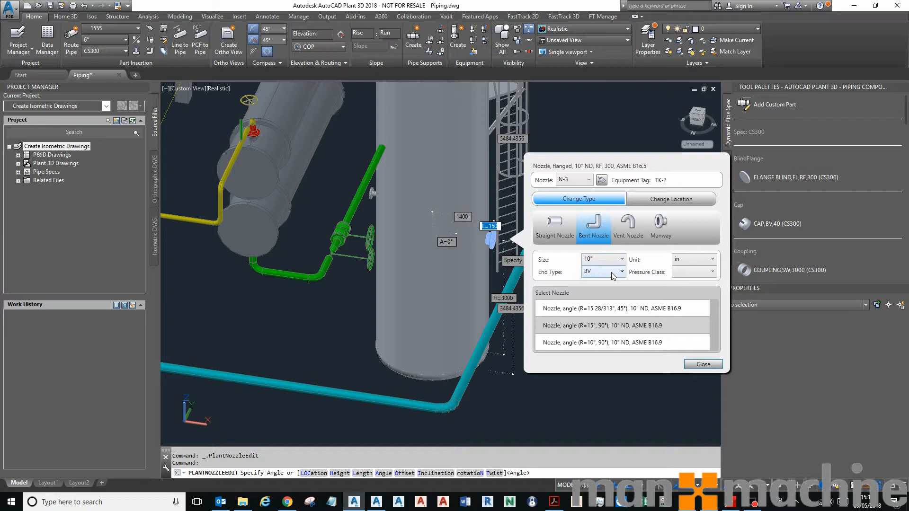
click(557, 227)
click(602, 272)
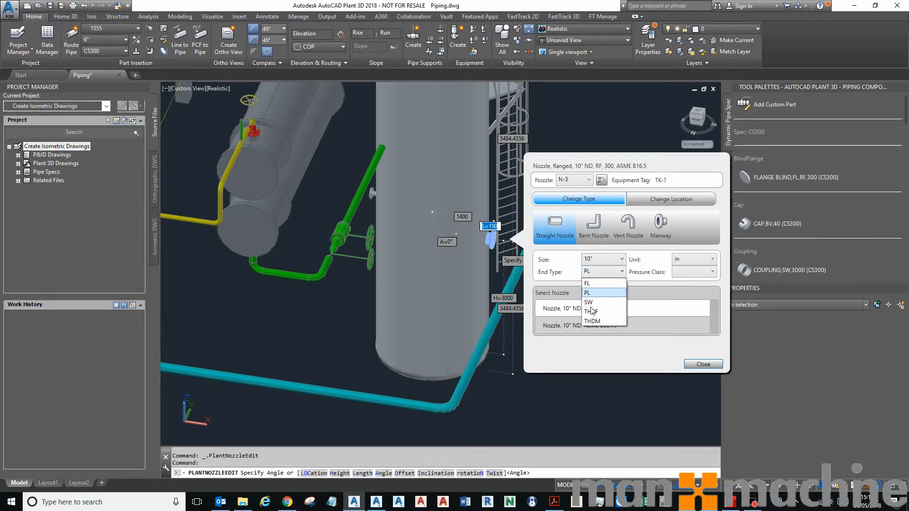
click(567, 226)
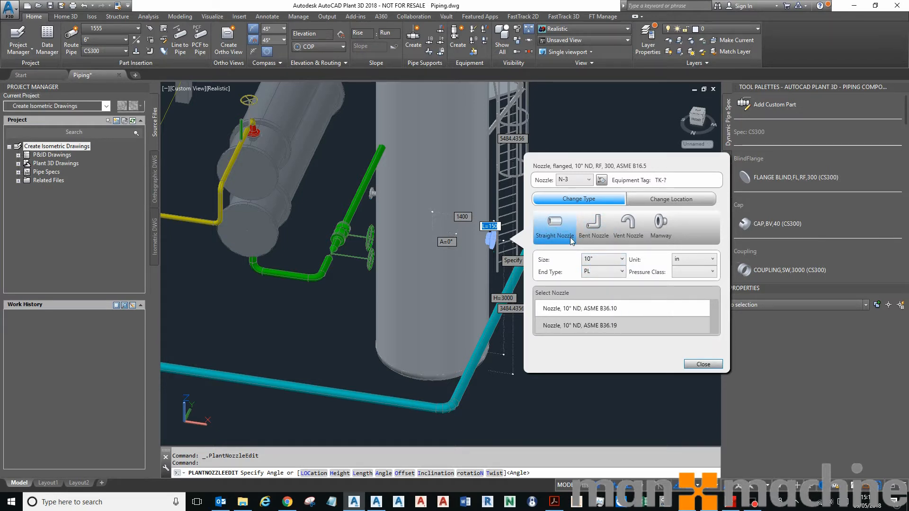